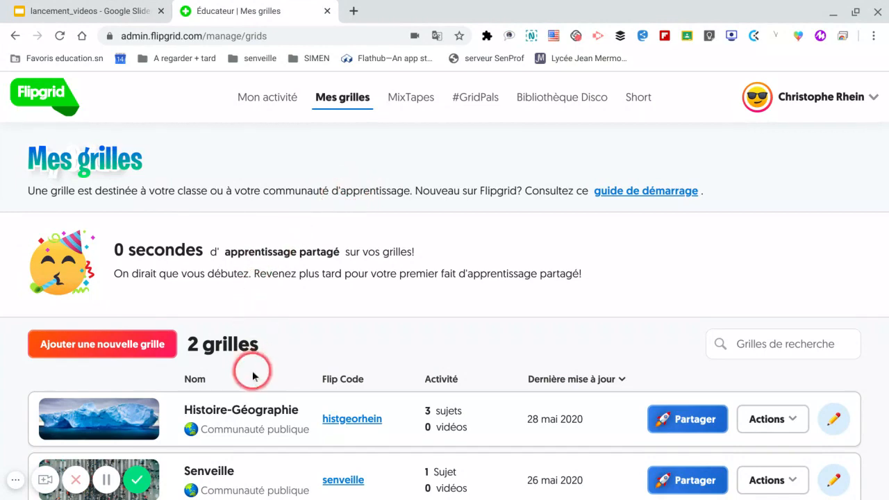
Open the Histoire-Géographie grid and edit its pinned topic "analyser d'une oeuvre d'art".
left_click(249, 415)
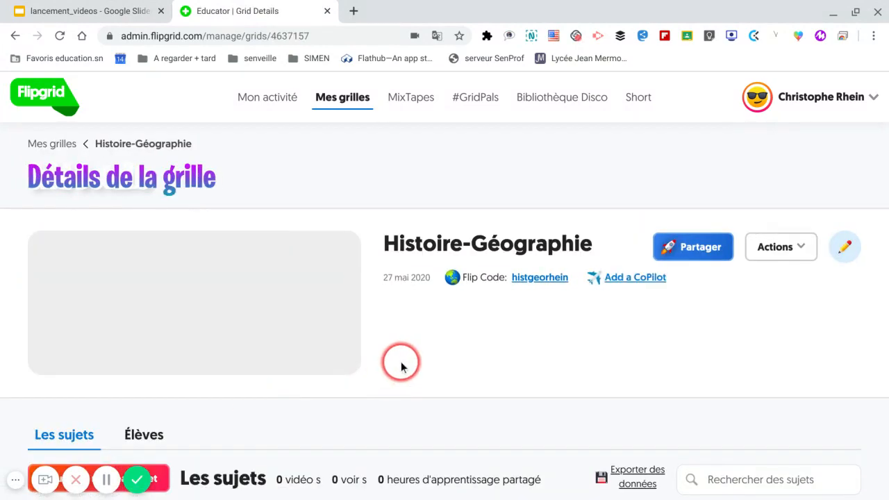
scroll(412, 341, "down", 2)
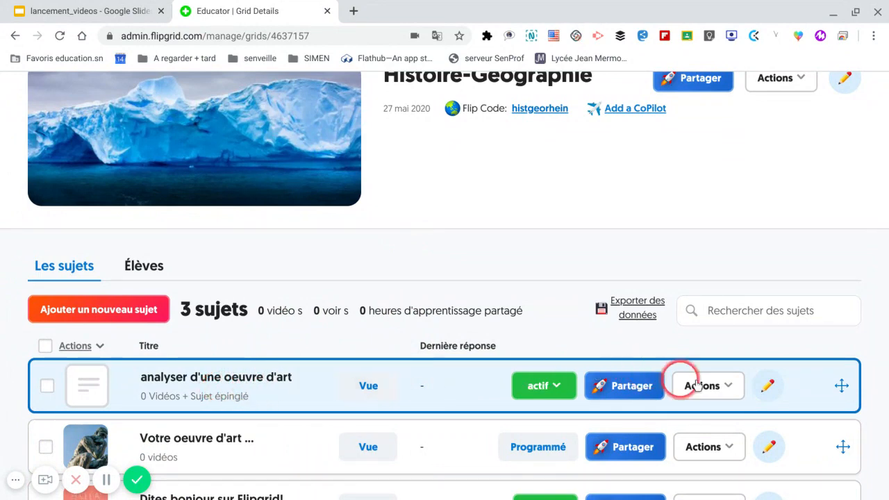
left_click(769, 388)
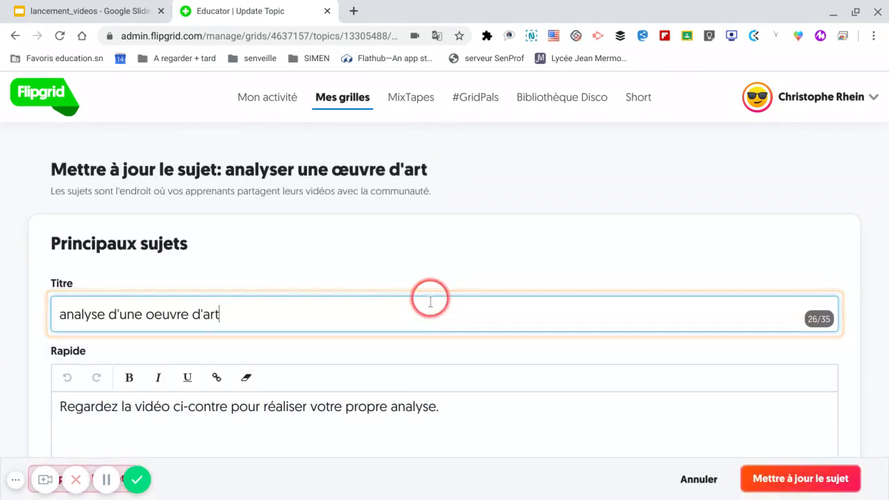
Choose recording a video as the topic's media resource and bring up the camera recorder.
scroll(430, 304, "down", 1)
scroll(430, 304, "down", 4)
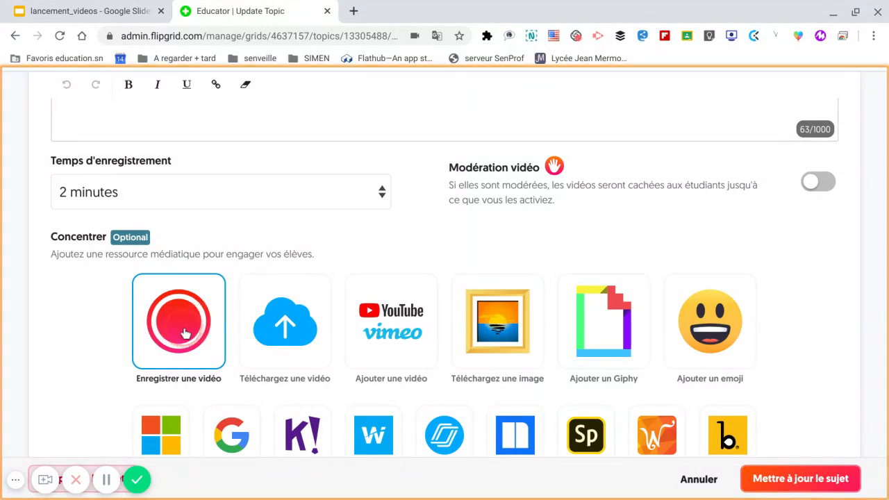
left_click(184, 334)
left_click(853, 304)
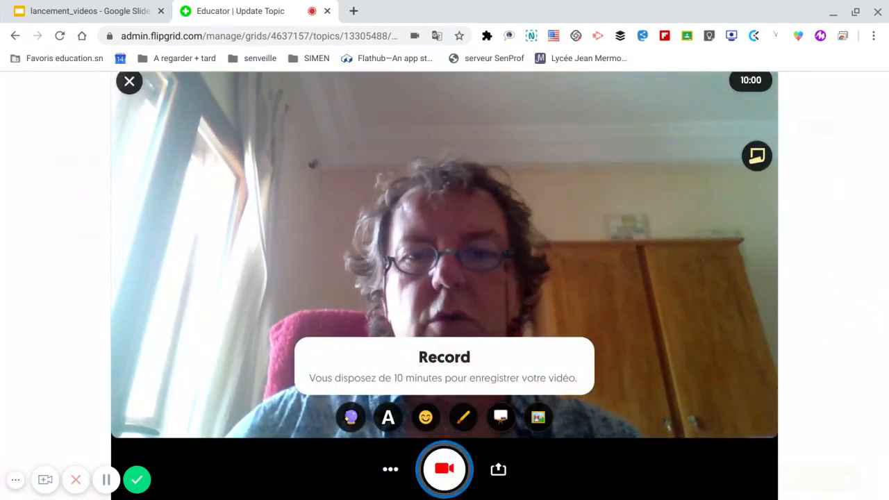
left_click(477, 443)
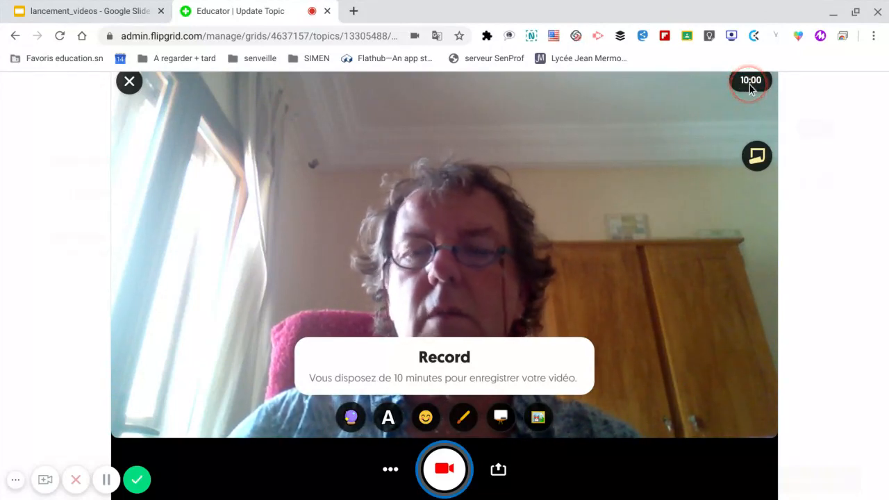
Open the recorder's sticky note, place the cursor in its text area, and close the note without writing anything.
left_click(756, 151)
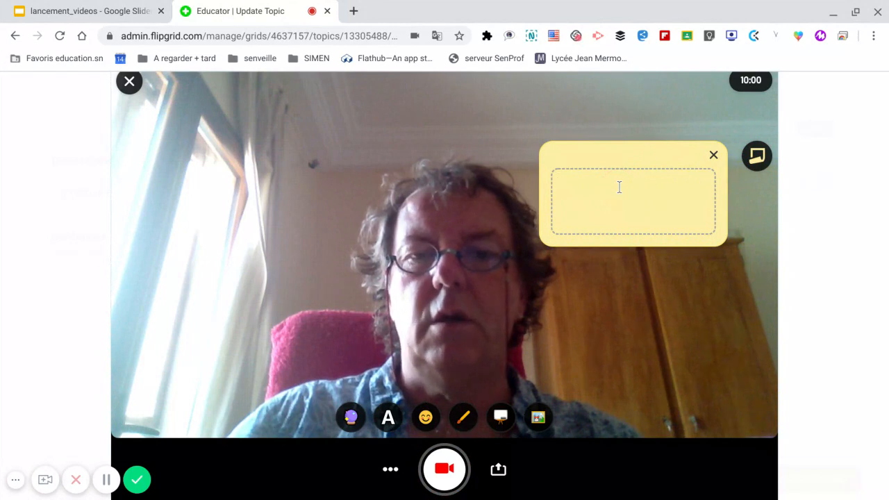
left_click(619, 187)
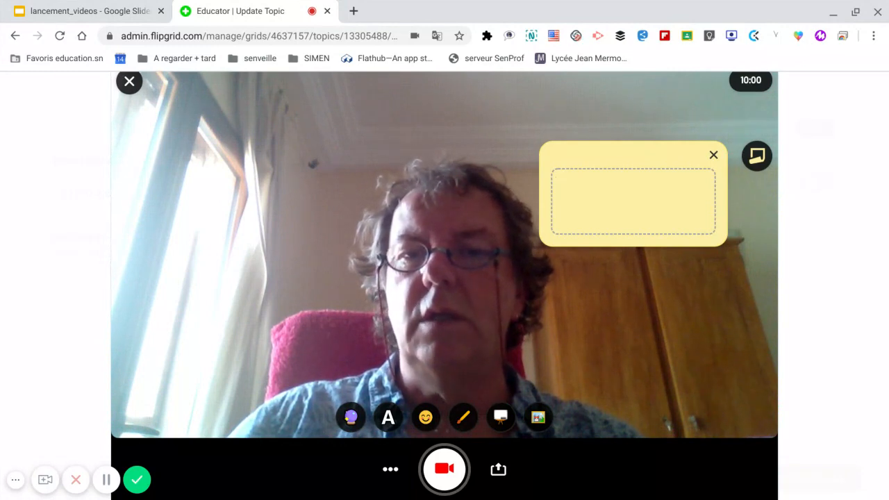
left_click(660, 188)
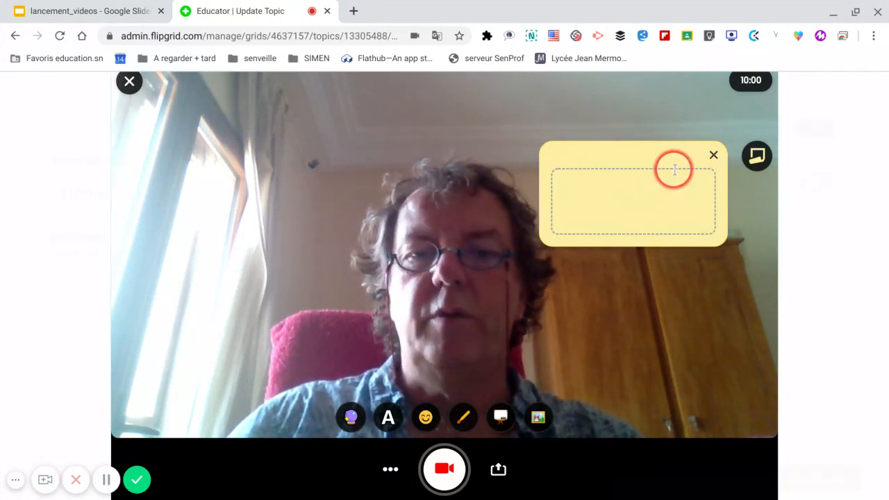
left_click(712, 155)
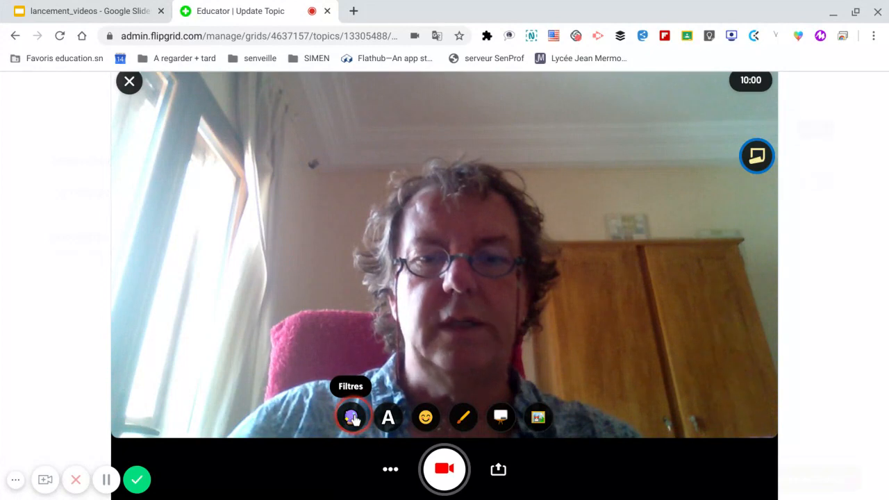
Try the pink-orange filter on the camera image and settle on the light grey black-and-white filter.
left_click(351, 418)
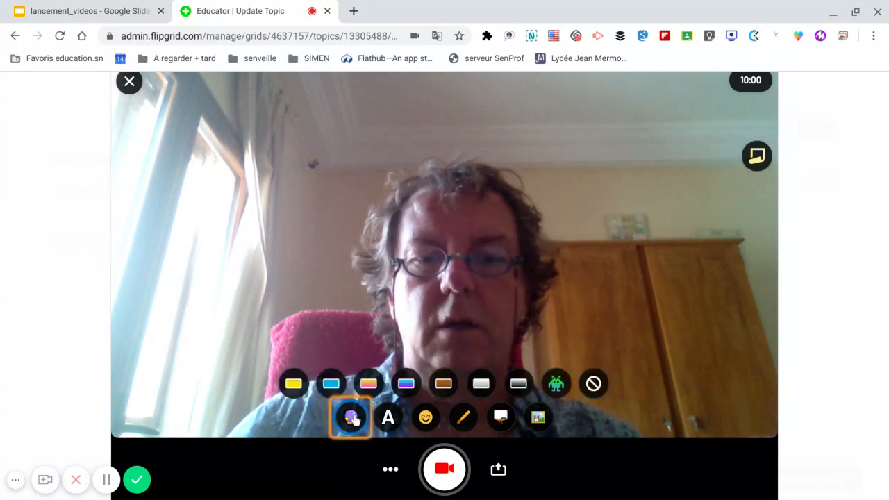
left_click(470, 386)
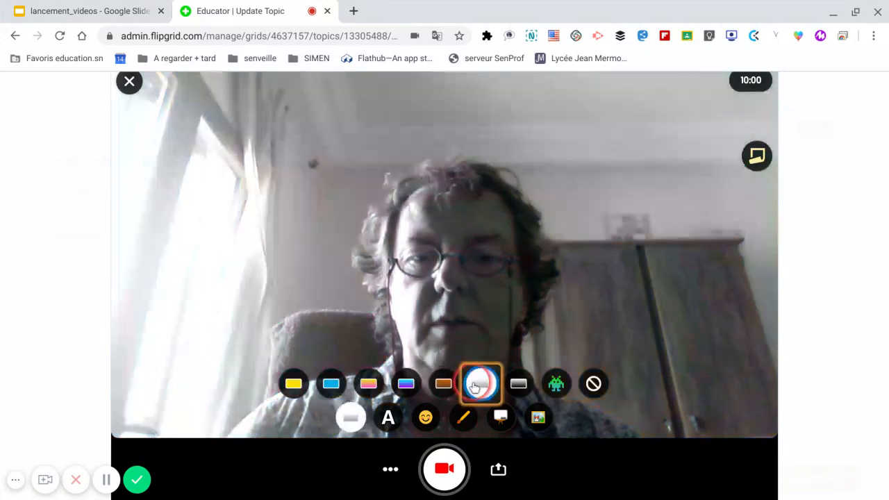
left_click(378, 391)
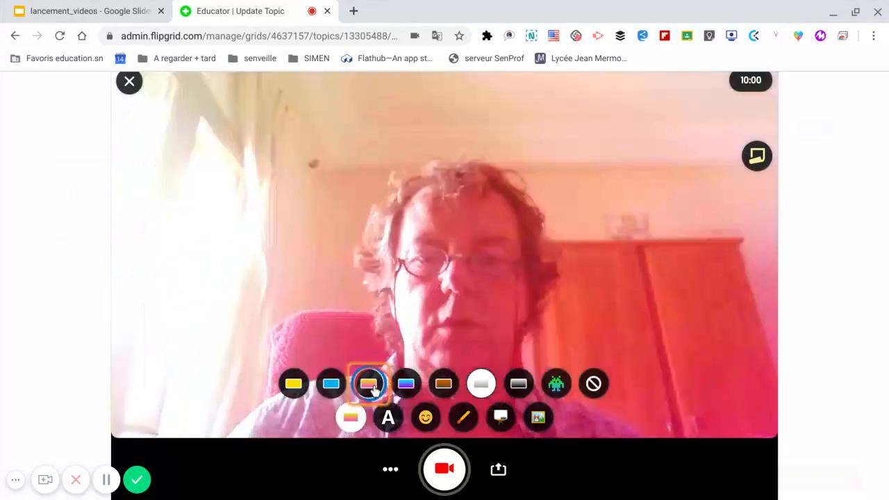
left_click(484, 388)
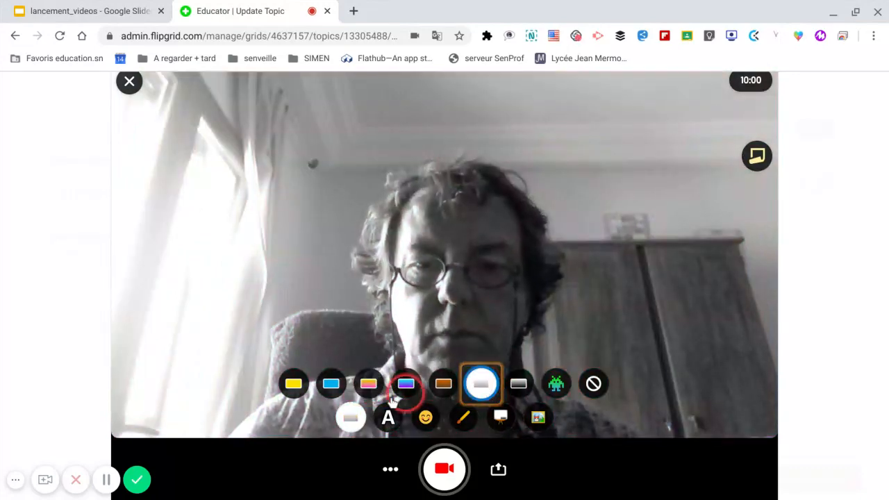
Add the text "Ceci est un texte" in red over the camera image.
left_click(387, 417)
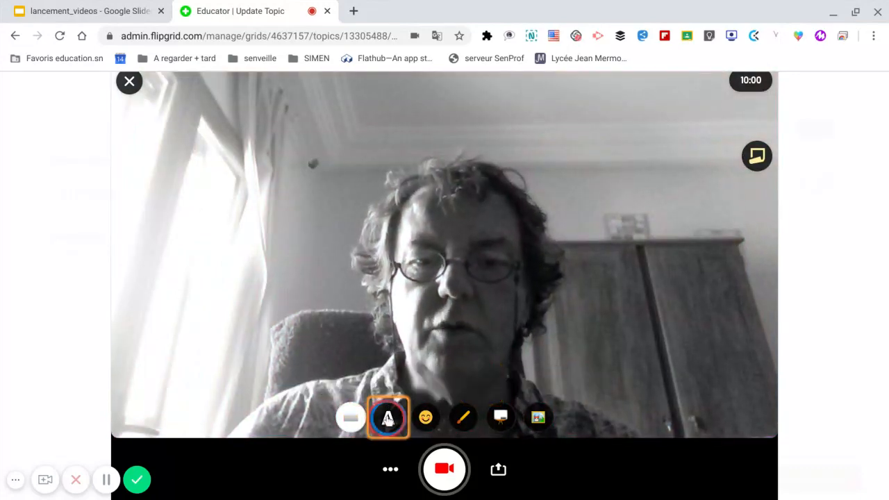
left_click(284, 226)
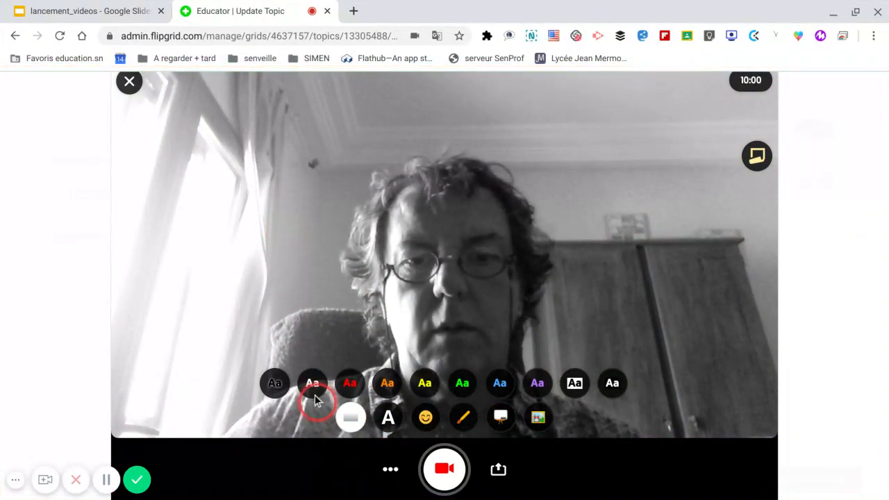
left_click(351, 382)
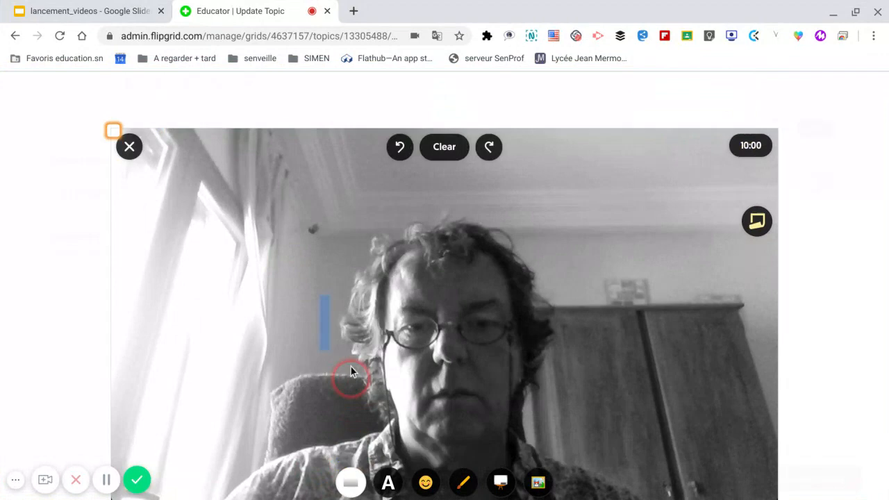
left_click(346, 270)
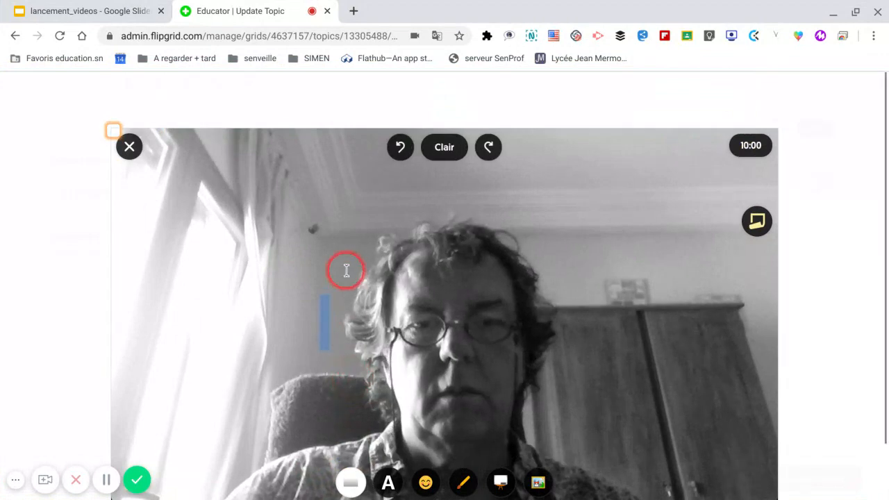
type("Ceci")
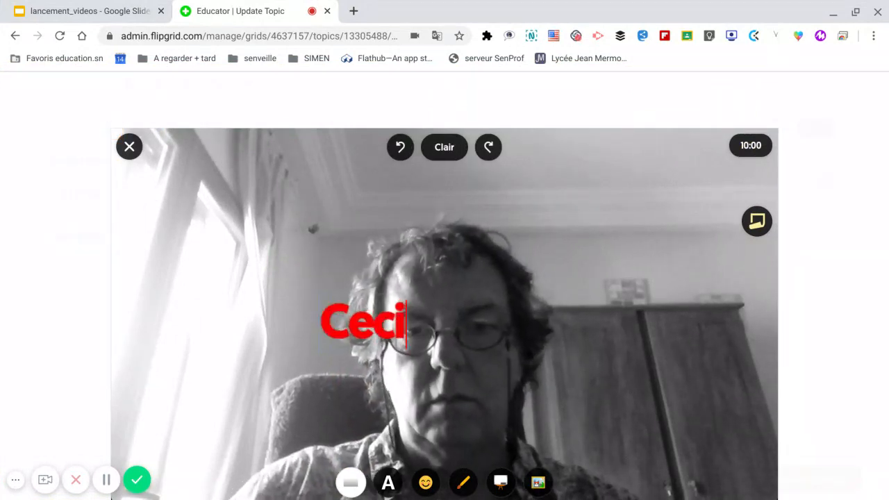
type(" est un t")
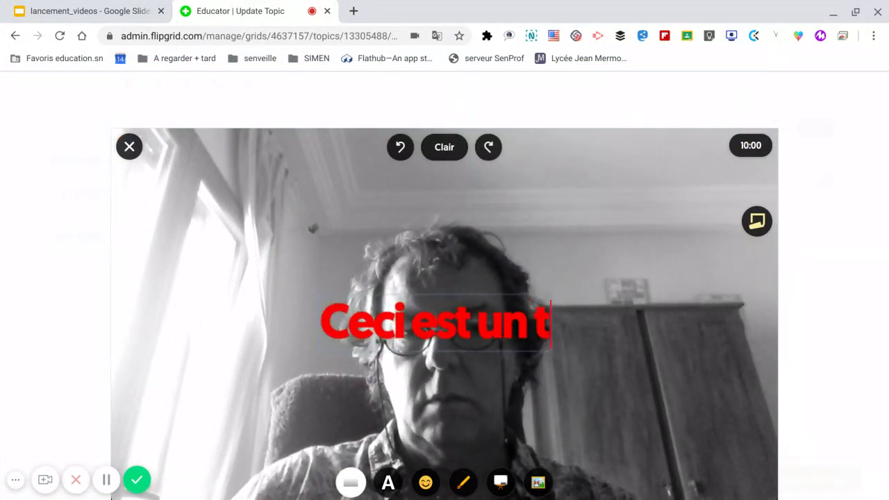
type("exte")
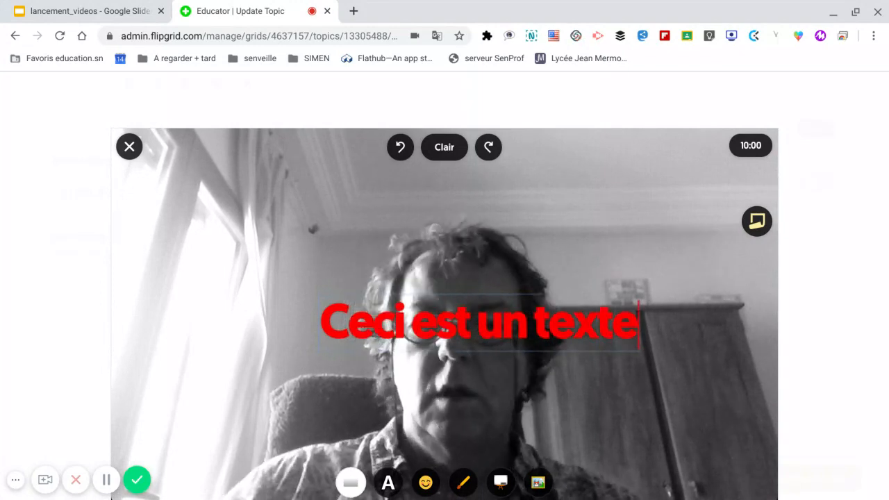
left_click(435, 291)
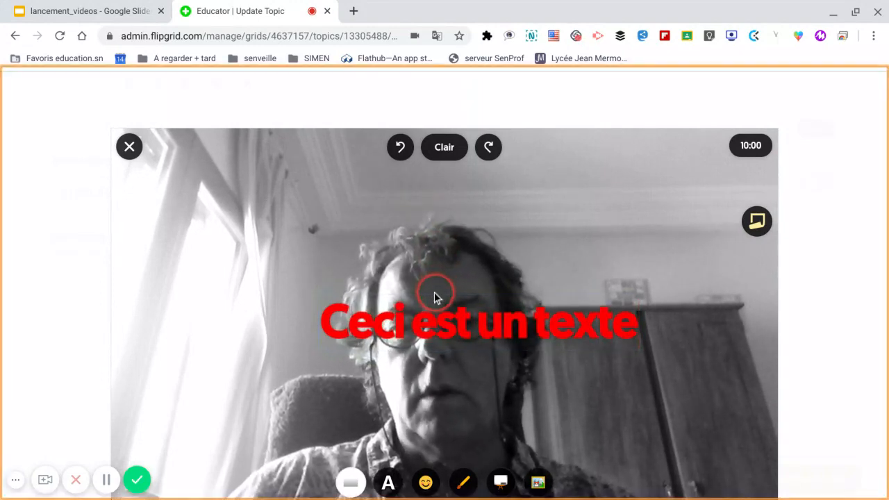
Enlarge the red text slightly, tilt it upward to the right, and place it in the image's upper-left area.
left_click(440, 304)
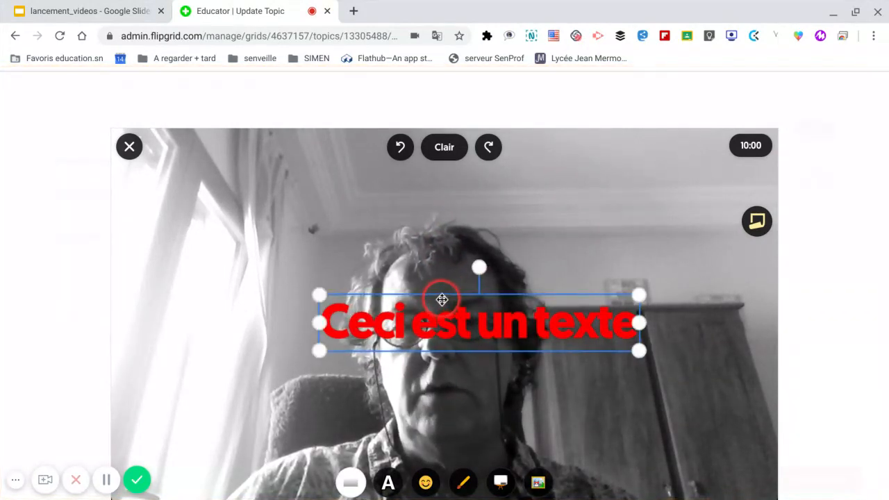
left_click_drag(442, 305, 321, 223)
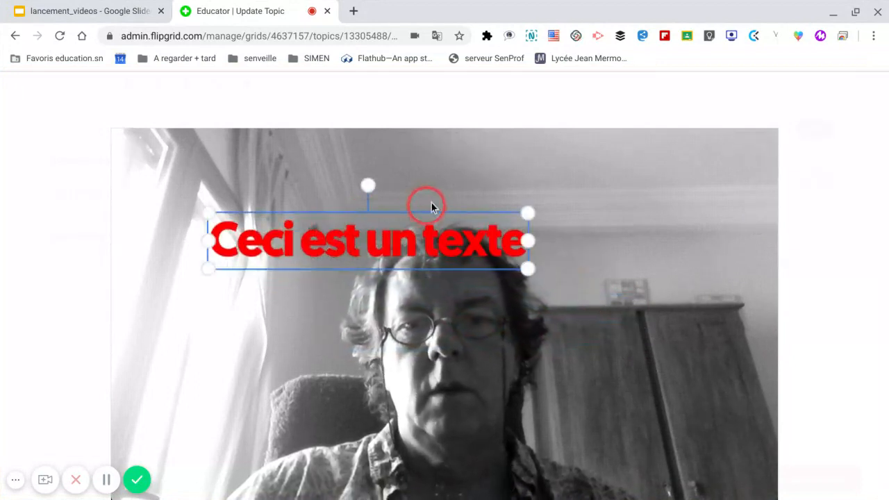
left_click_drag(526, 213, 546, 209)
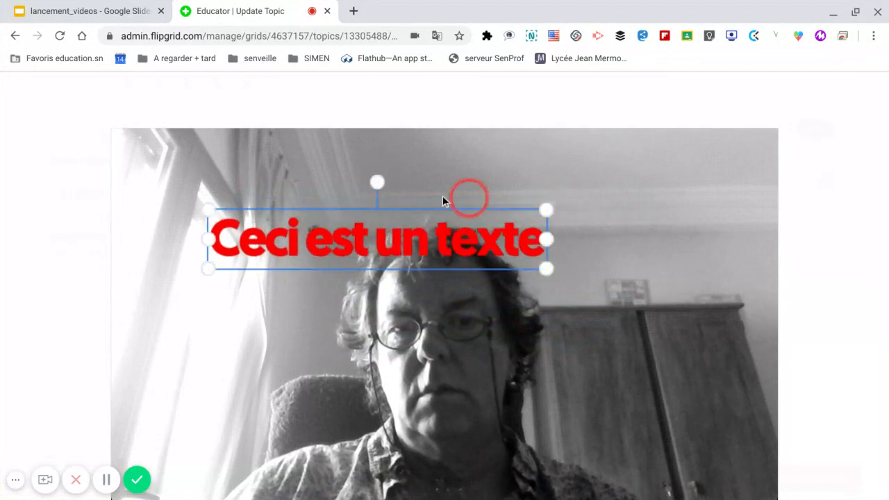
left_click_drag(376, 178, 359, 150)
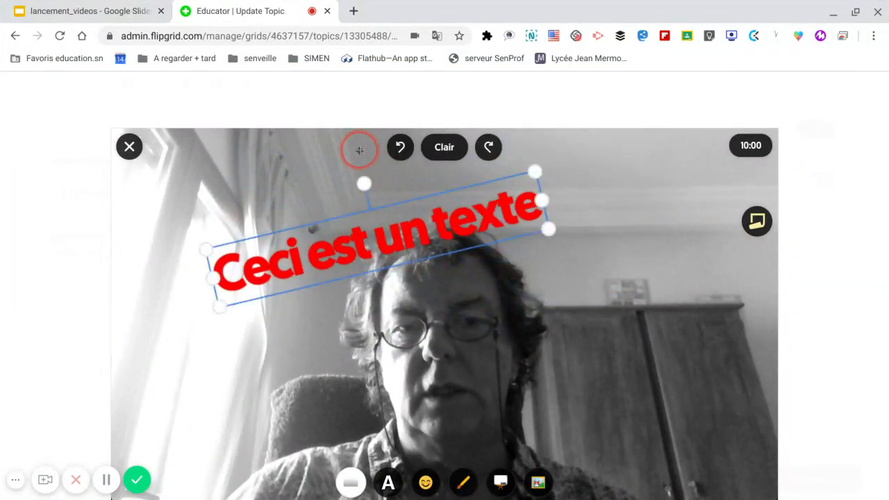
left_click_drag(377, 230, 292, 212)
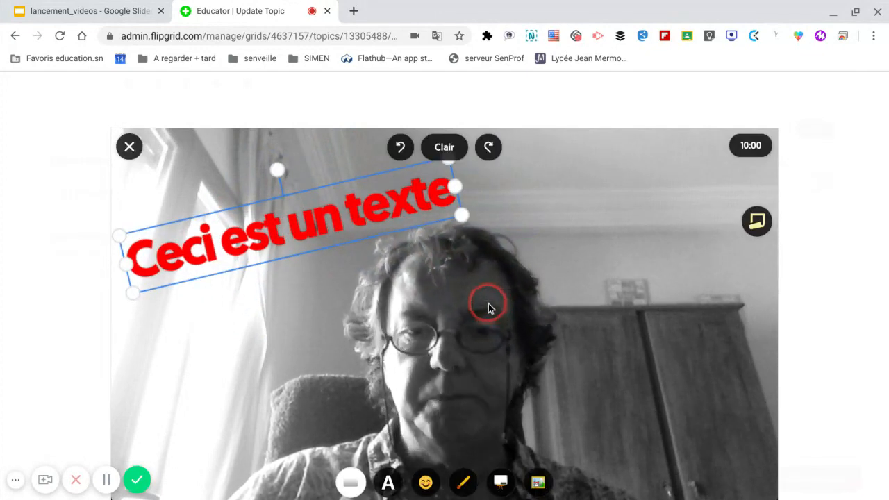
Add the heart-eyes emoji sticker to the camera image.
left_click(425, 483)
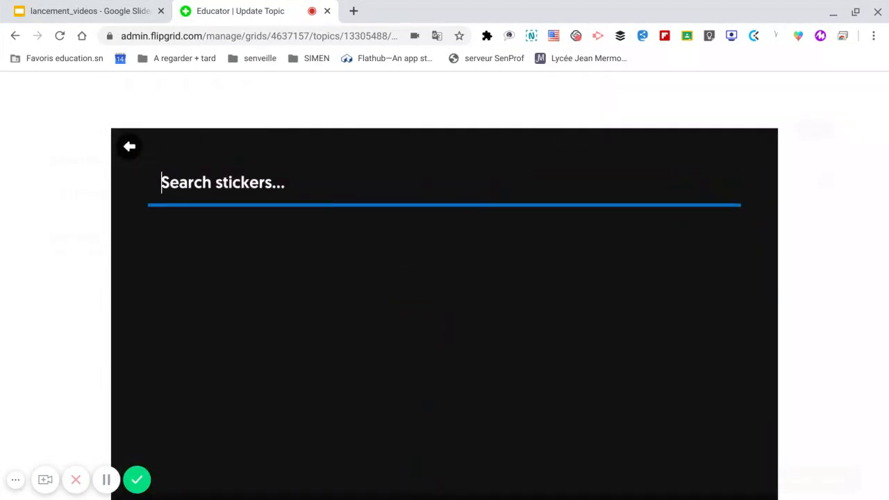
left_click(105, 481)
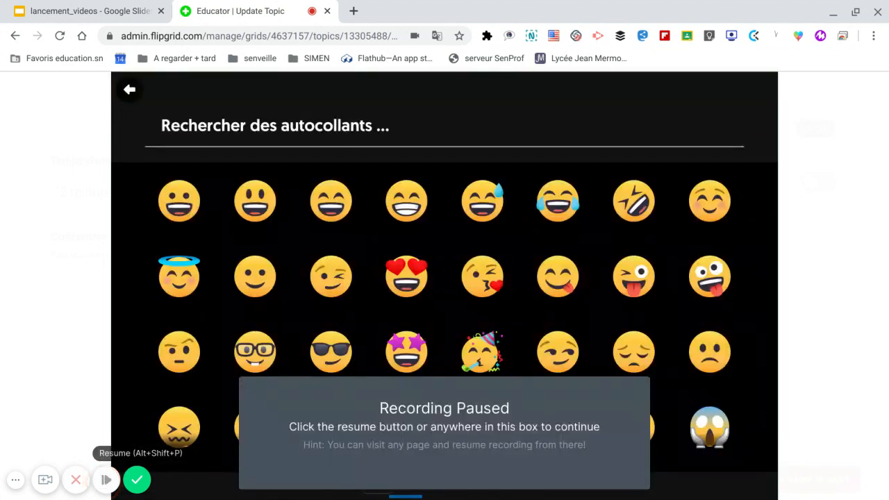
left_click(105, 481)
left_click(403, 270)
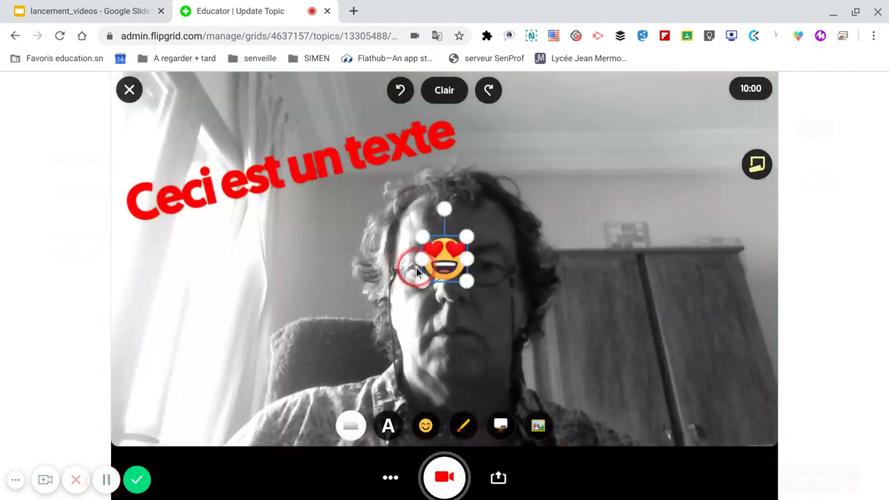
Enlarge the heart-eyes sticker, tilt it clockwise, and move it to the image's upper-right area above the wardrobe.
left_click_drag(442, 252, 631, 252)
left_click_drag(649, 205, 567, 133)
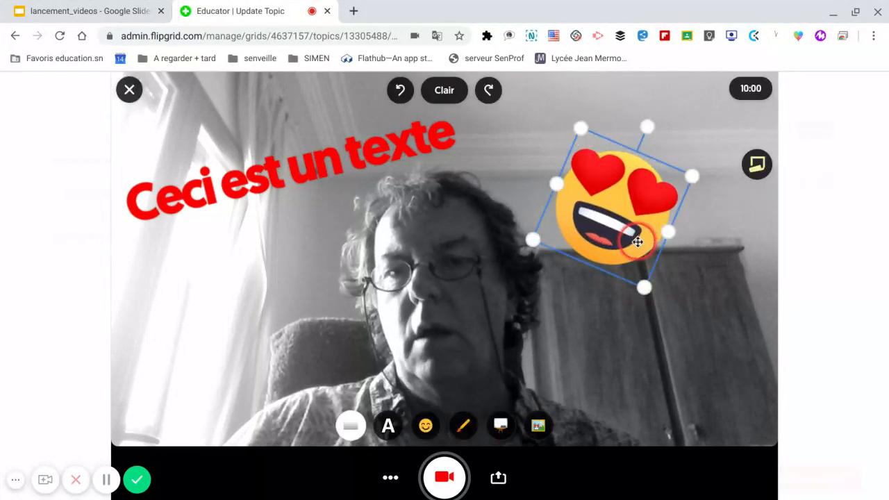
left_click_drag(638, 242, 675, 243)
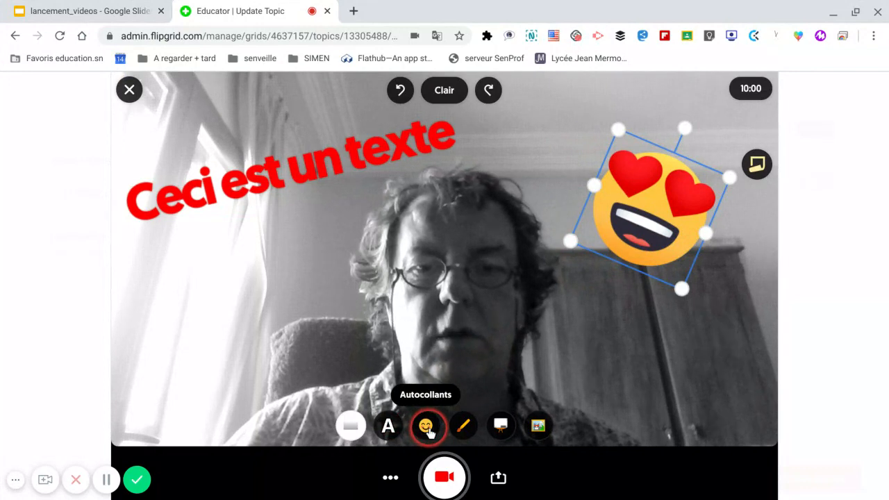
Pick the brown aviator-style sunglasses from the sticker category with glasses and accessories.
left_click(429, 428)
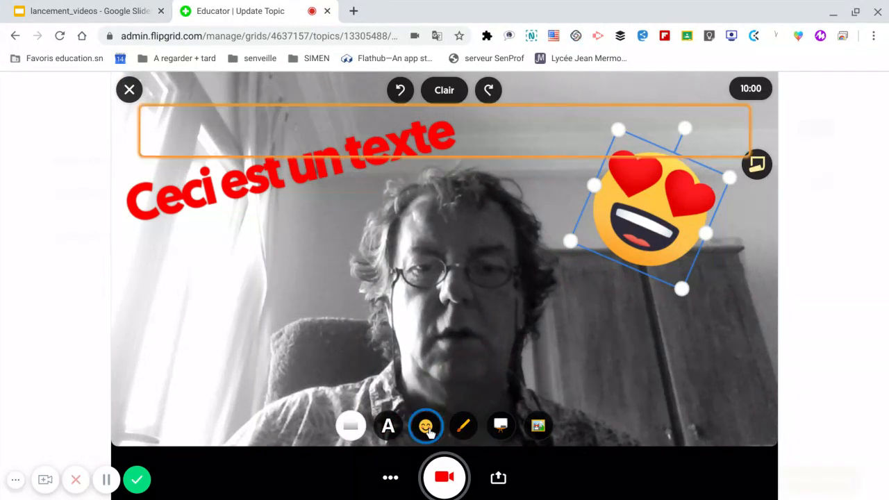
left_click(443, 476)
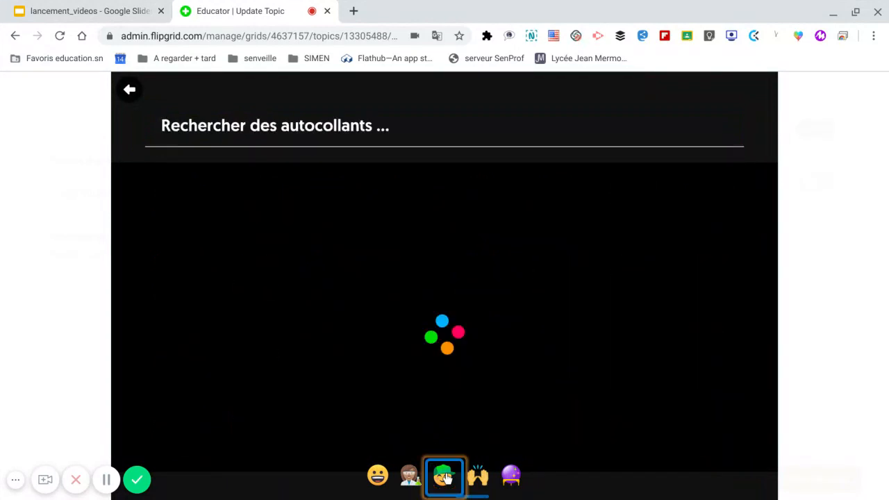
left_click(448, 349)
left_click(372, 290)
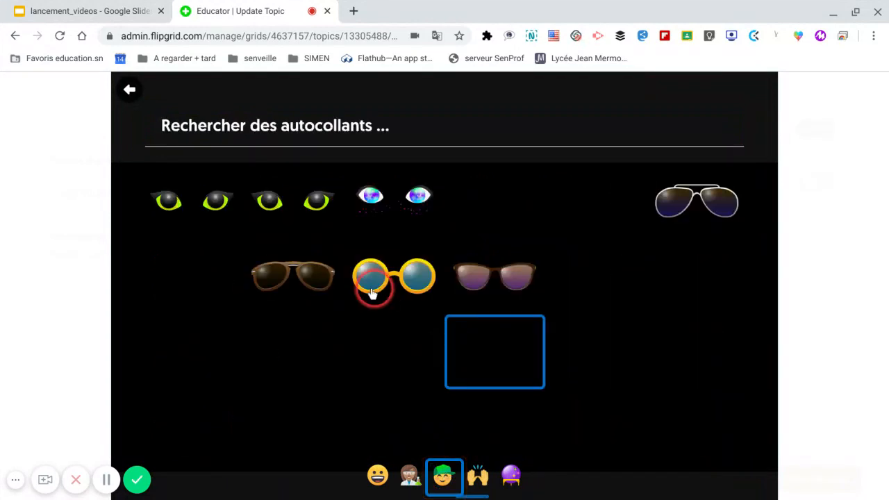
left_click(310, 277)
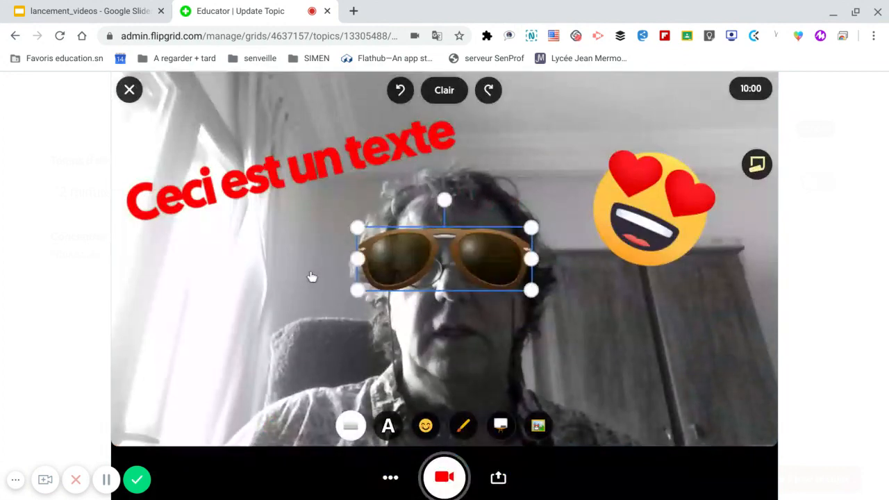
Shrink the brown sunglasses sticker slightly and position it over the person's eyes.
left_click(457, 254)
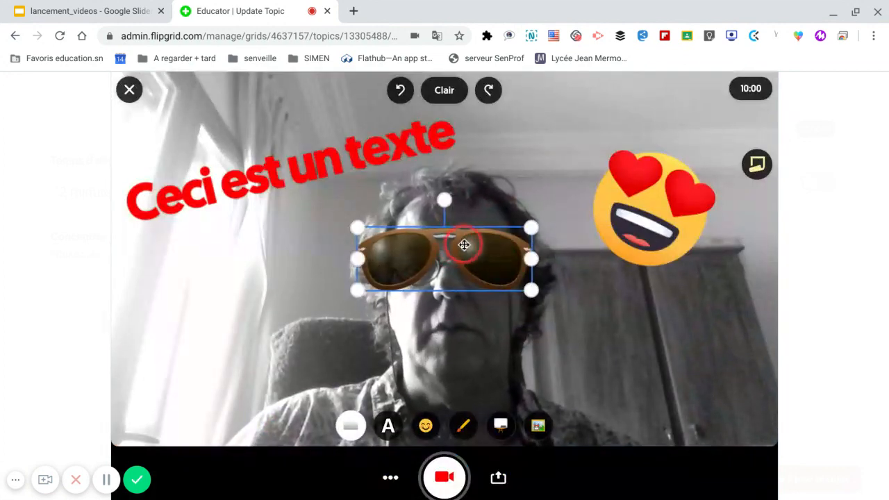
left_click_drag(464, 246, 477, 257)
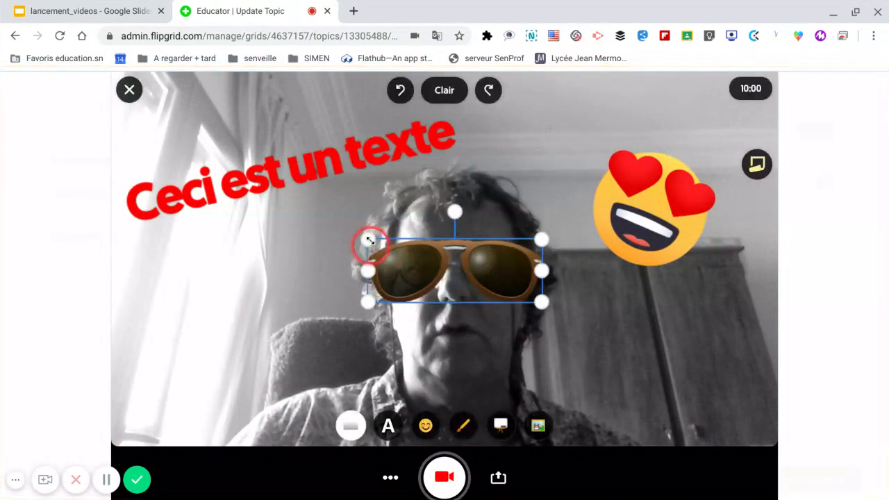
left_click_drag(369, 240, 387, 248)
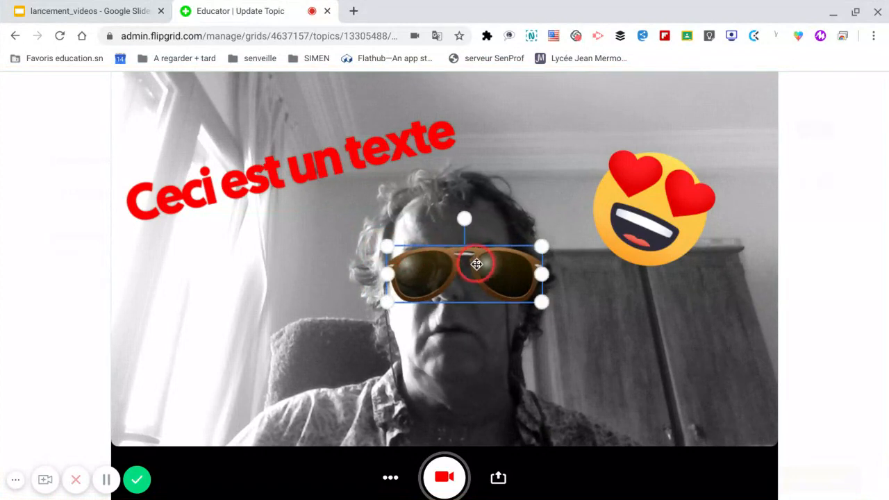
left_click_drag(478, 264, 464, 275)
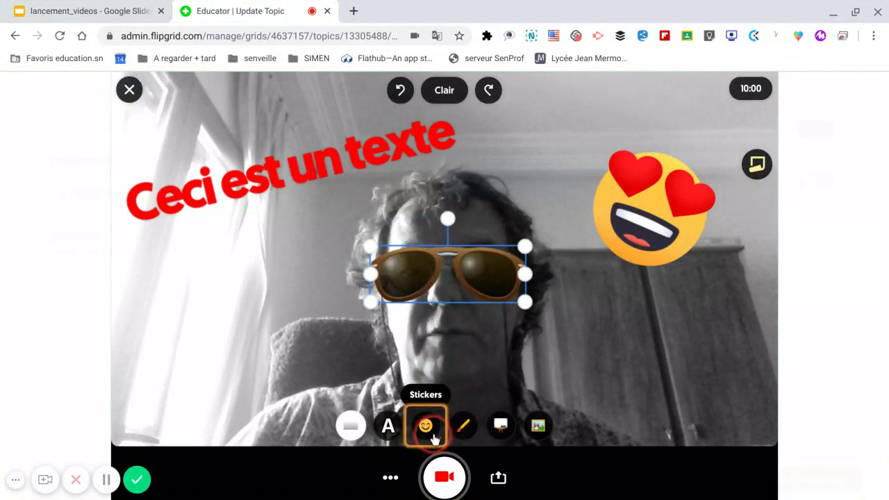
Add the brown beard with moustache sticker from the accessories category and position it over the person's mouth and chin.
left_click(426, 427)
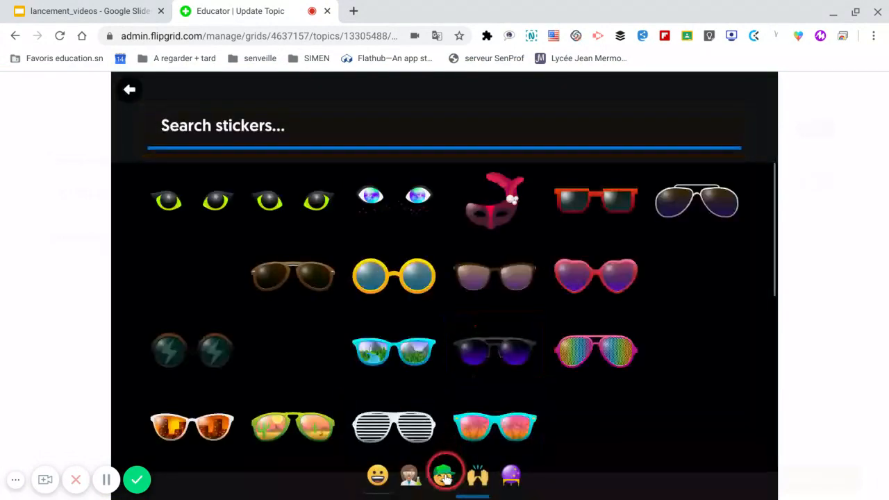
left_click(445, 478)
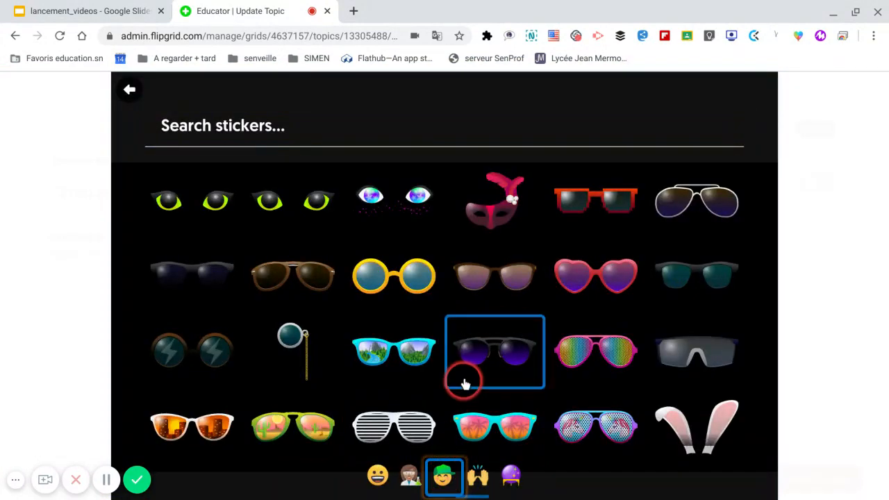
left_click(465, 354)
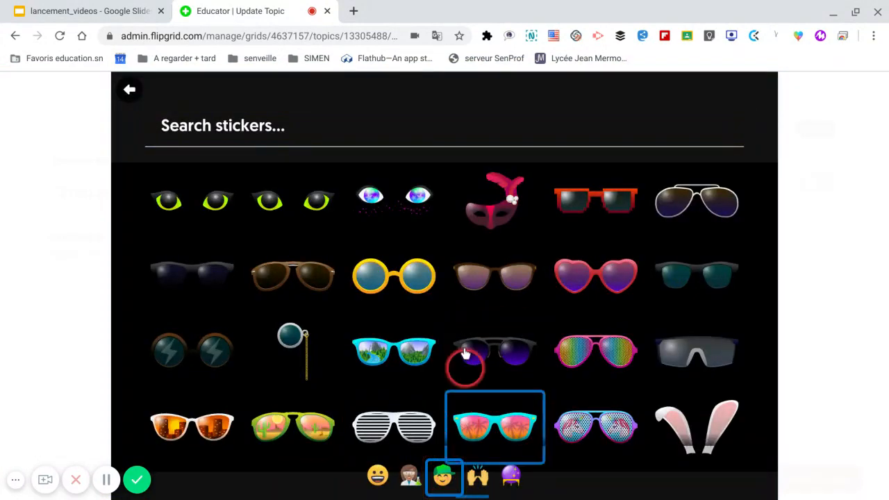
scroll(466, 359, "down", 3)
scroll(409, 368, "down", 1)
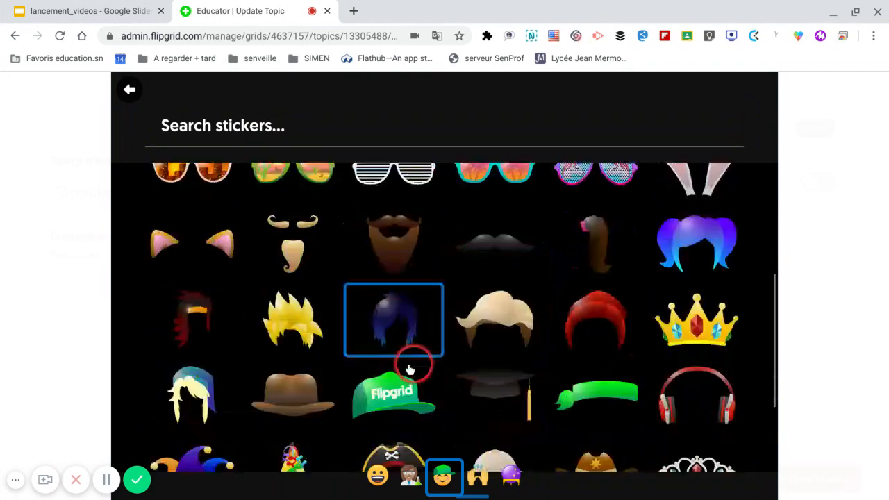
left_click(393, 249)
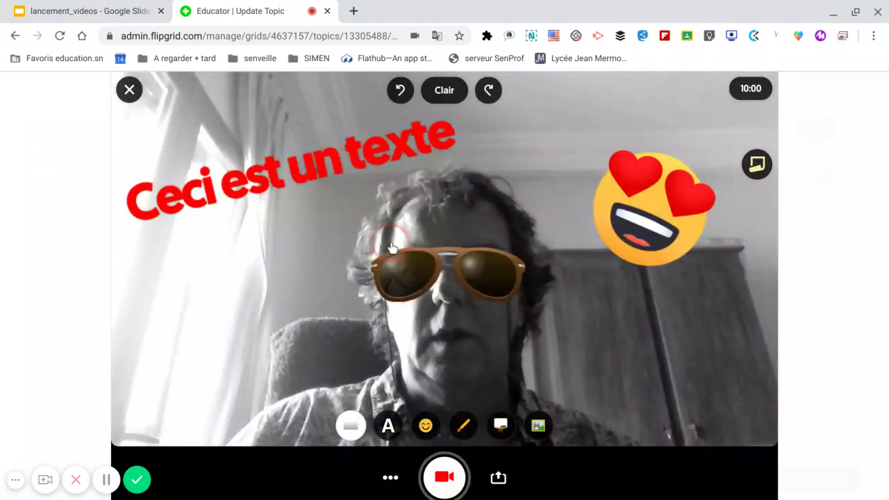
left_click_drag(444, 305, 454, 421)
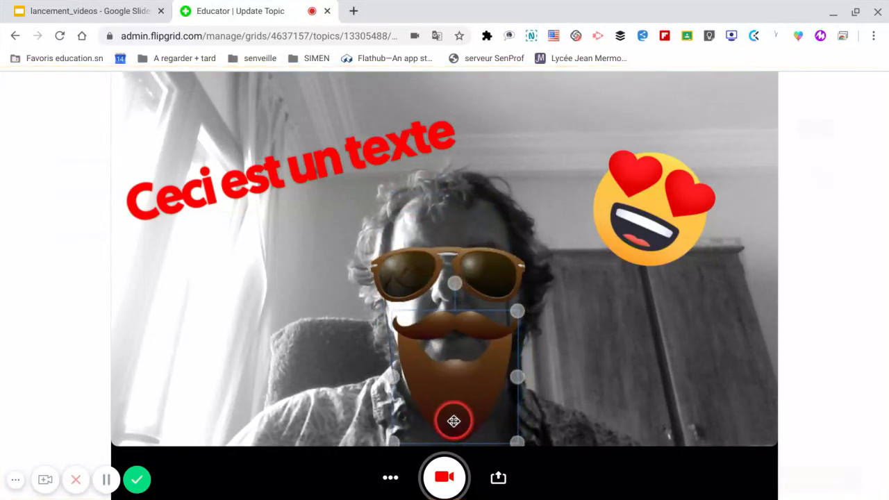
left_click_drag(505, 369, 506, 368)
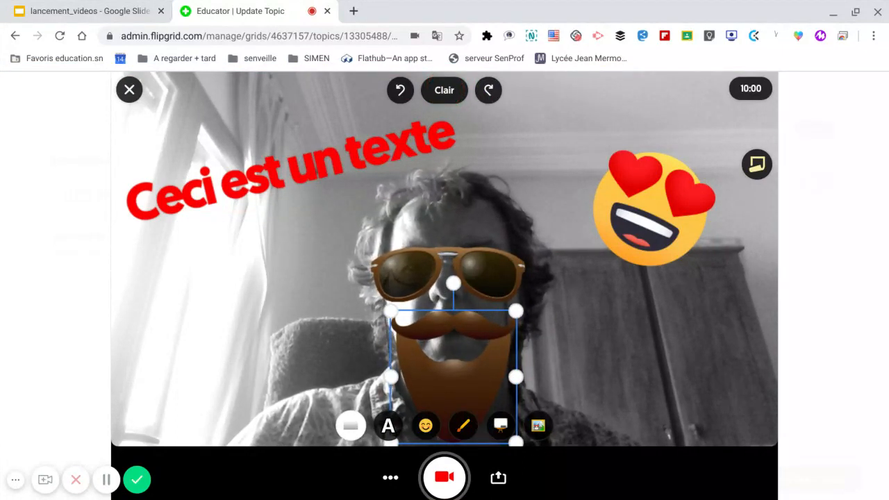
Clear all text and stickers from the camera image and replace the view with the whiteboard (Tableau blanc).
left_click(446, 91)
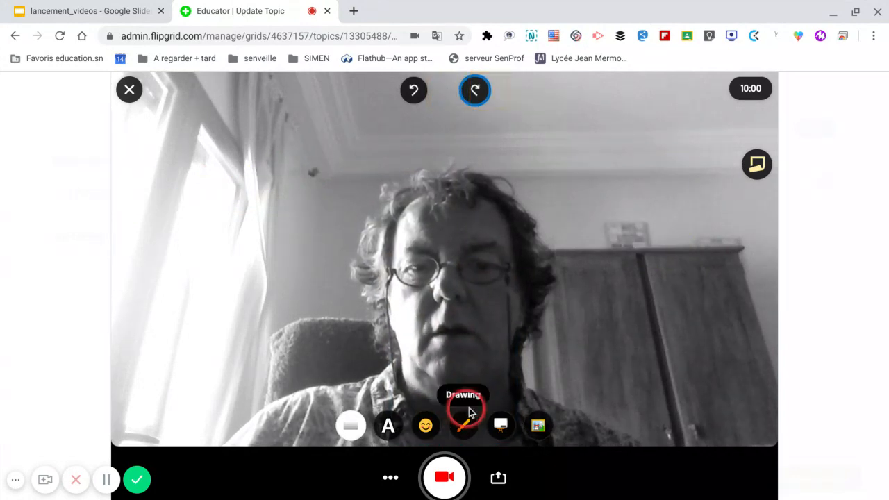
left_click(502, 427)
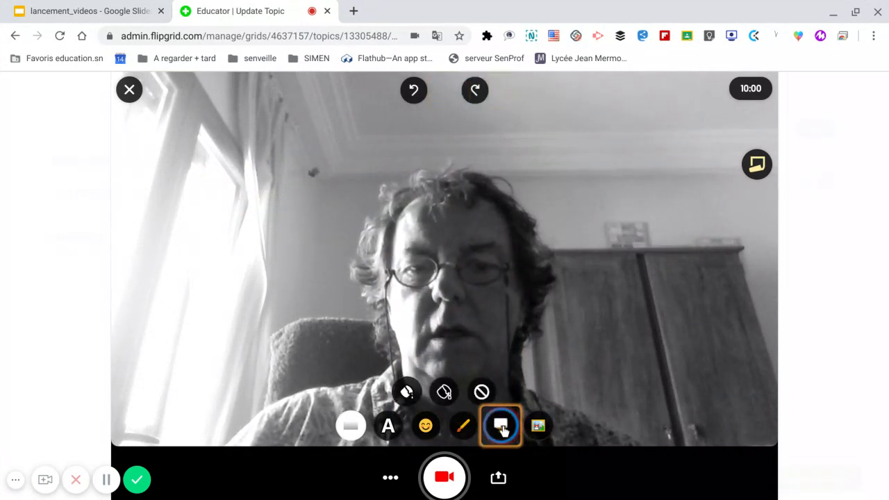
left_click(406, 393)
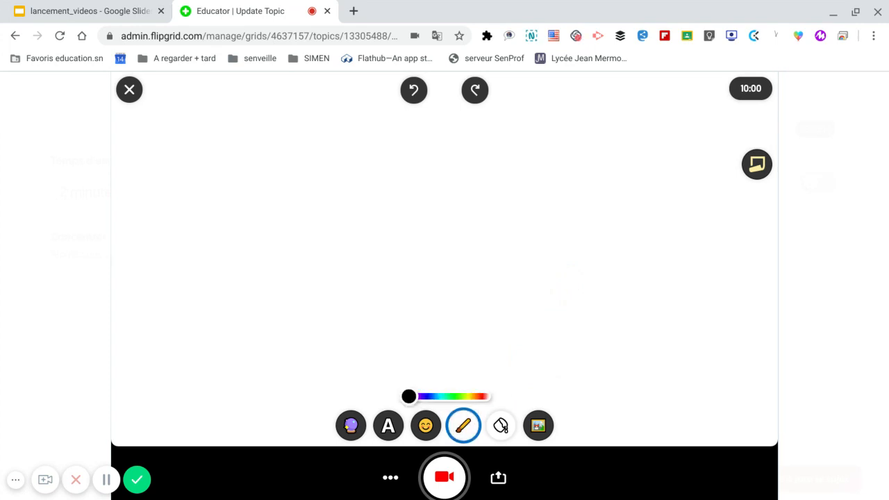
Handwrite a word in light blue across the whiteboard's upper half, and clear the drawing.
left_click_drag(223, 160, 198, 243)
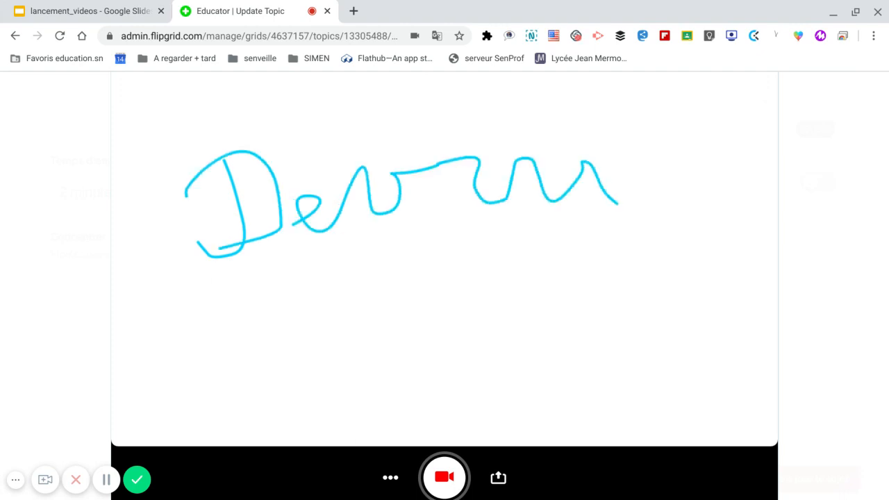
left_click_drag(478, 132, 478, 146)
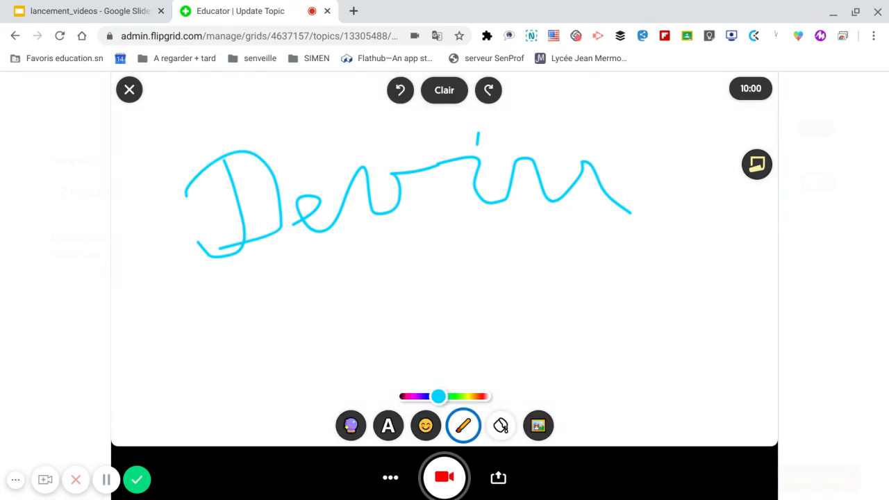
left_click(445, 89)
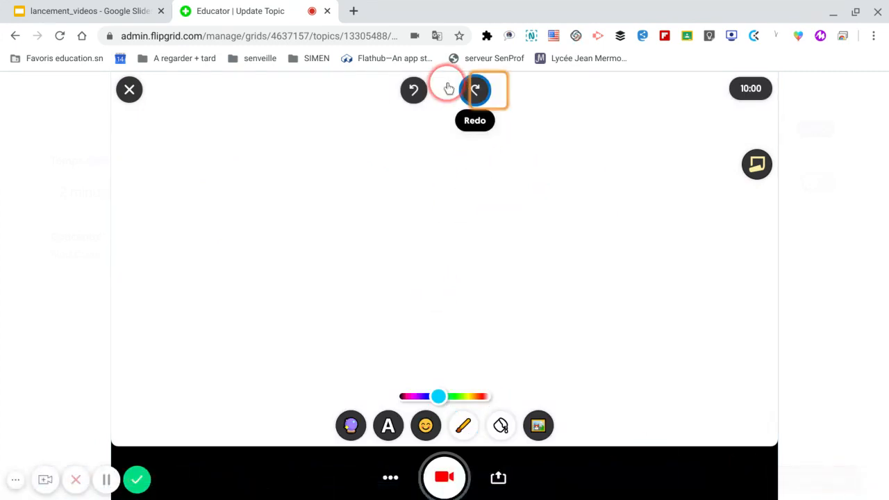
Change the board background to the blackboard and activate the drawing tool.
left_click(500, 428)
left_click(445, 392)
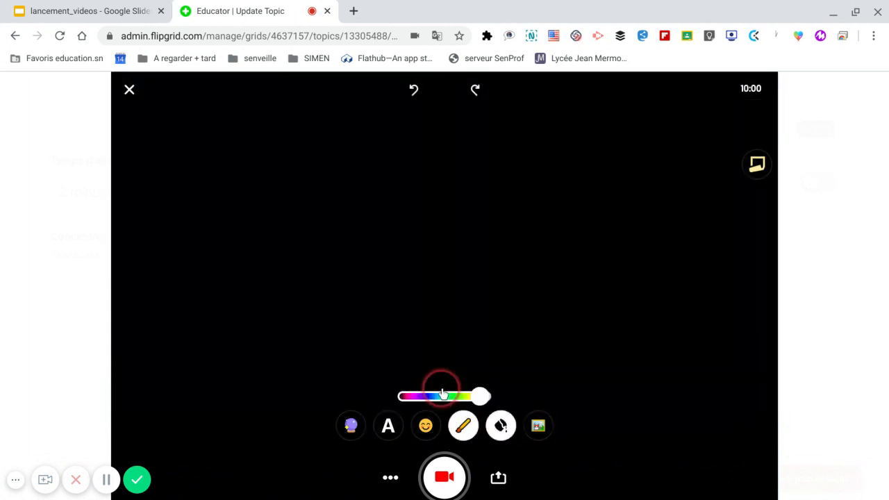
left_click(466, 428)
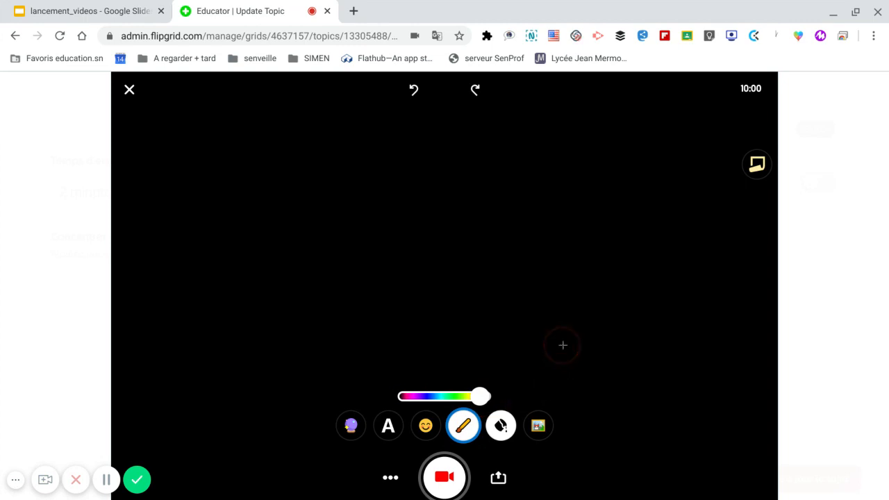
Handwrite the expression √2 + √4 in red on the blackboard, and clear the drawing.
mouse_move(187, 166)
left_mouse_down()
mouse_move(202, 188)
mouse_move(264, 154)
left_mouse_up()
left_click_drag(255, 188, 288, 228)
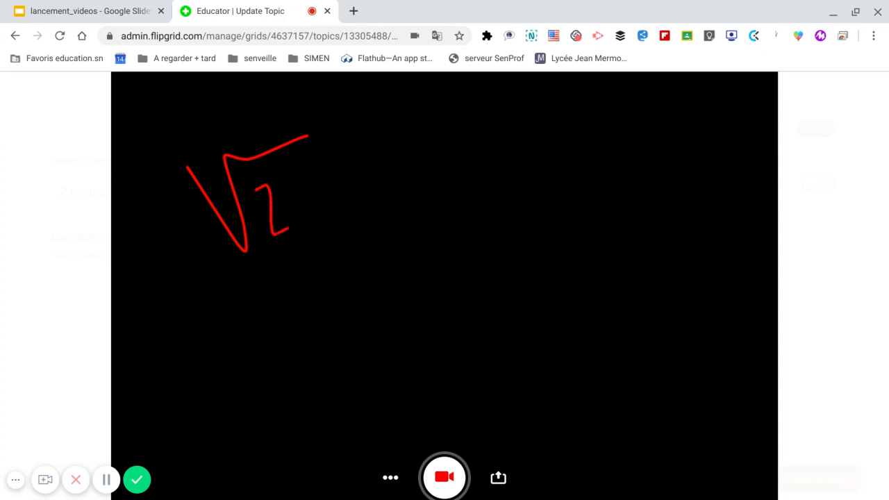
left_click_drag(394, 131, 431, 212)
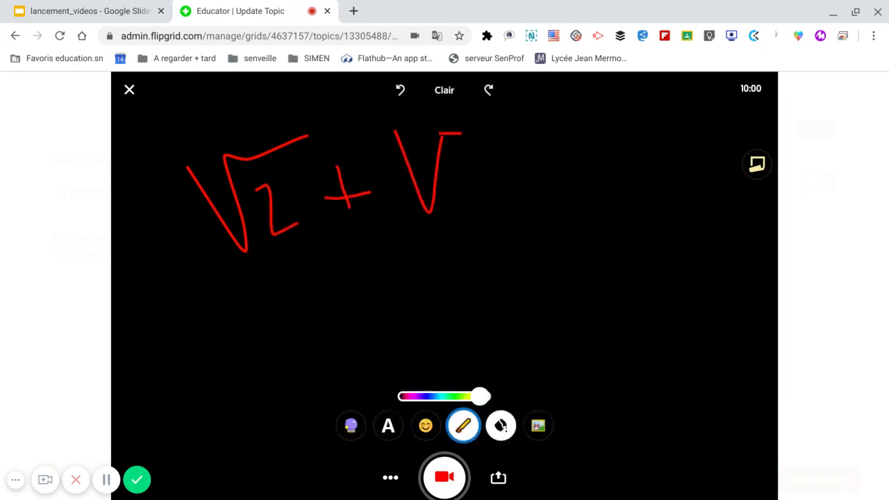
left_click_drag(463, 157, 483, 197)
left_click_drag(487, 178, 487, 186)
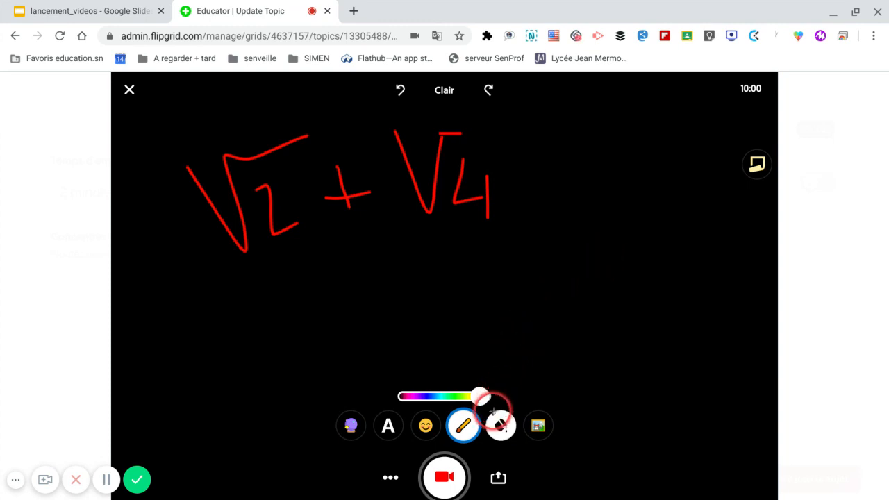
left_click(445, 91)
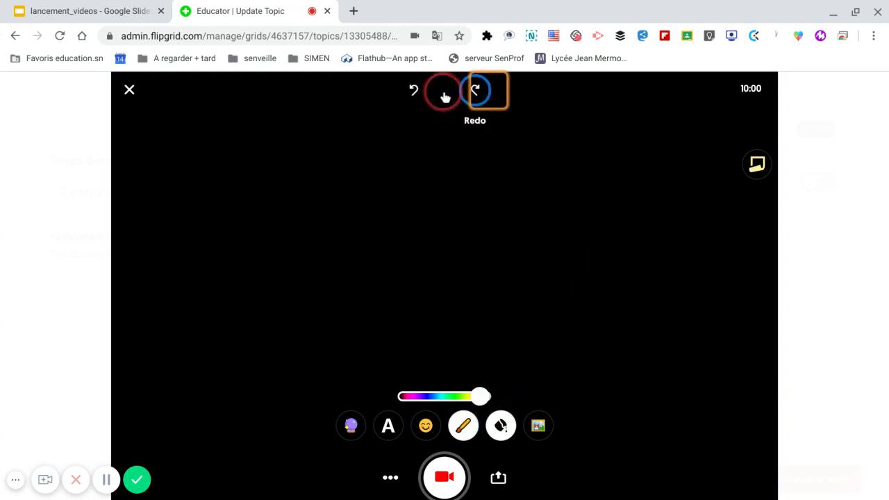
Add poussin.salomon.jpg from the flipgrid downloads folder as a photo sticker and enlarge it to cover most of the blackboard.
left_click(540, 425)
left_click(470, 274)
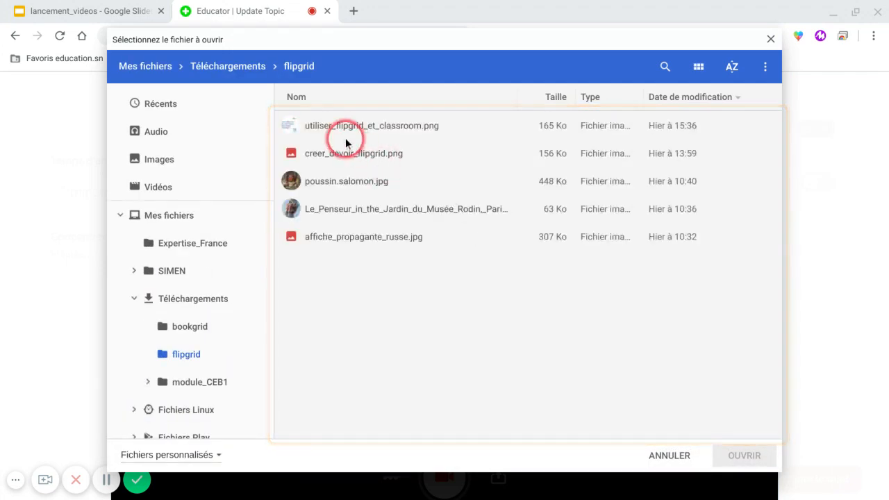
left_click(343, 181)
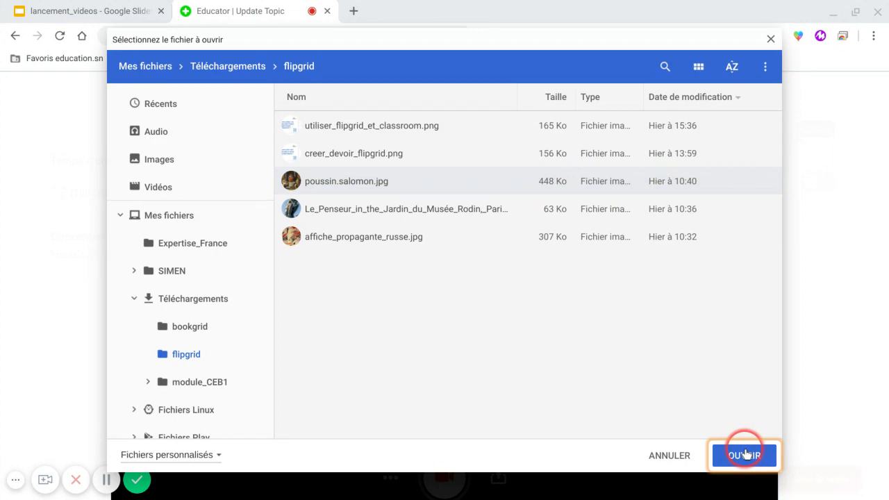
left_click(745, 455)
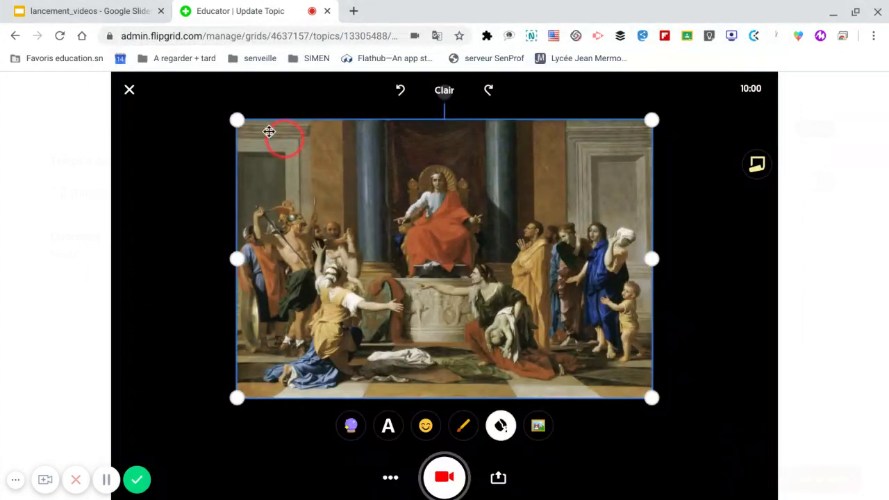
left_click_drag(237, 121, 165, 91)
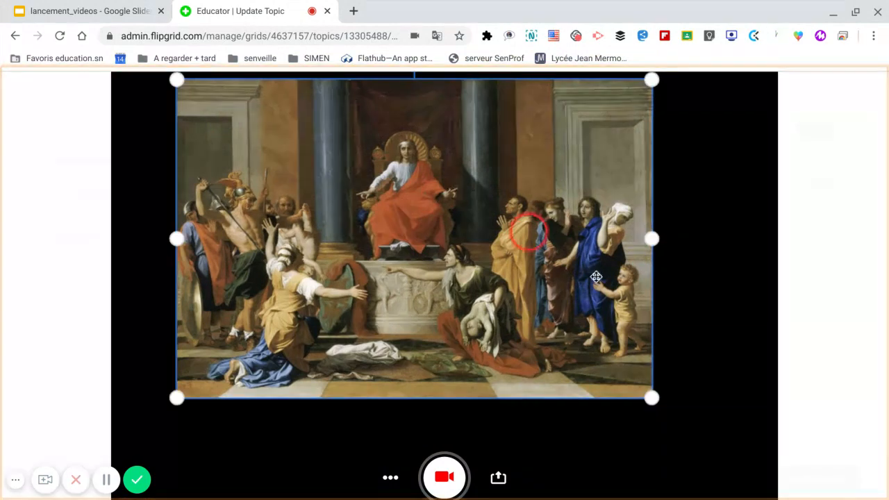
left_click_drag(648, 395, 734, 416)
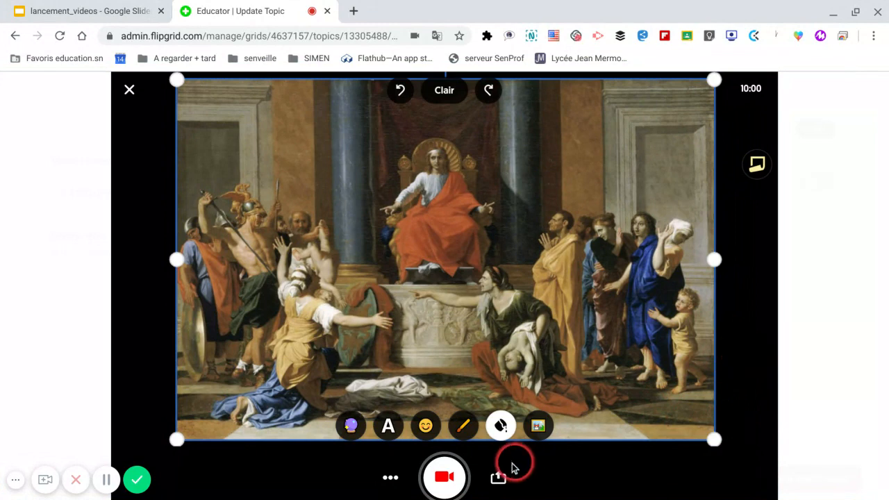
Examine the extra recorder options for screen recording, video clip import and audio, and return to the recorder.
left_click(393, 479)
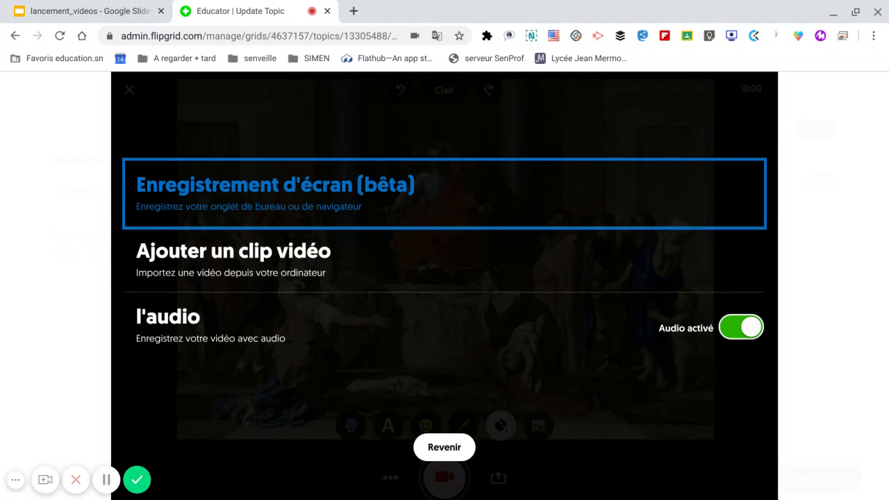
left_click(300, 180)
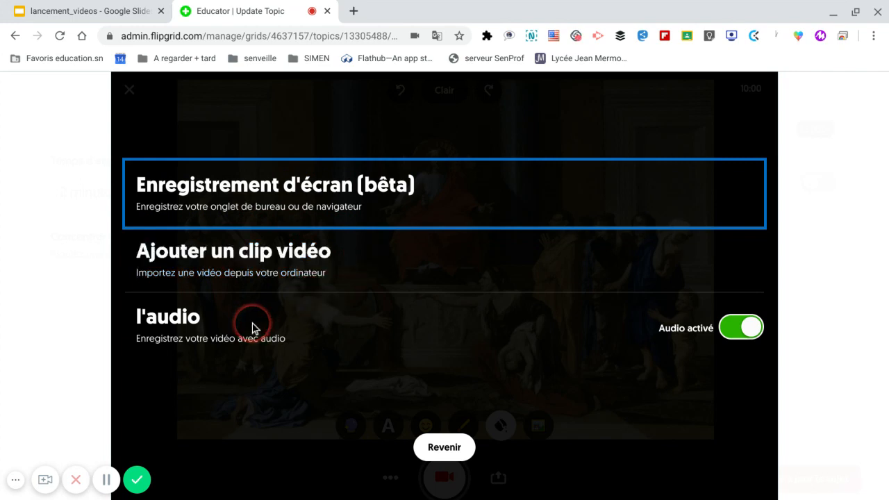
left_click(435, 446)
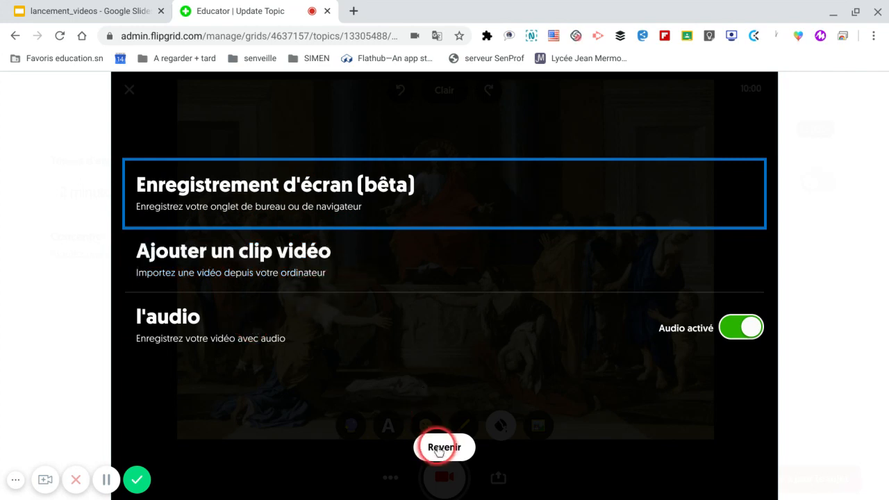
left_click(501, 466)
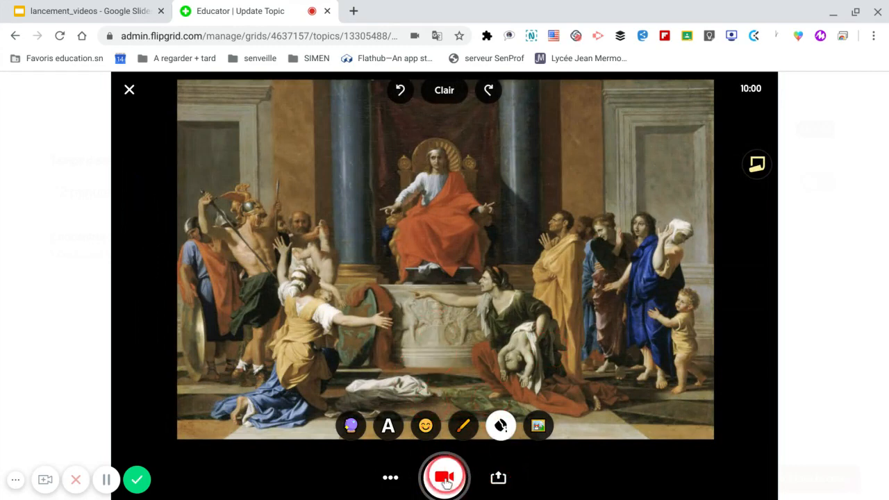
Activate the drawing tool for annotating over the painting.
left_click(469, 443)
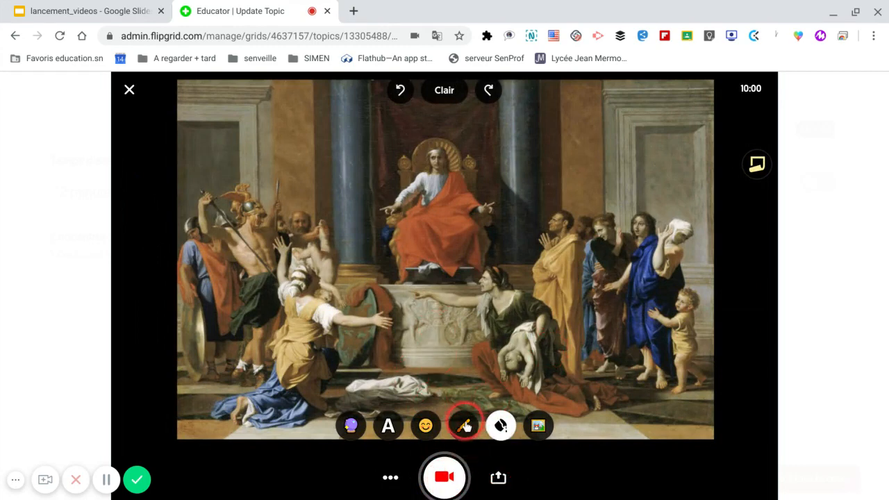
left_click(463, 426)
left_click(464, 398)
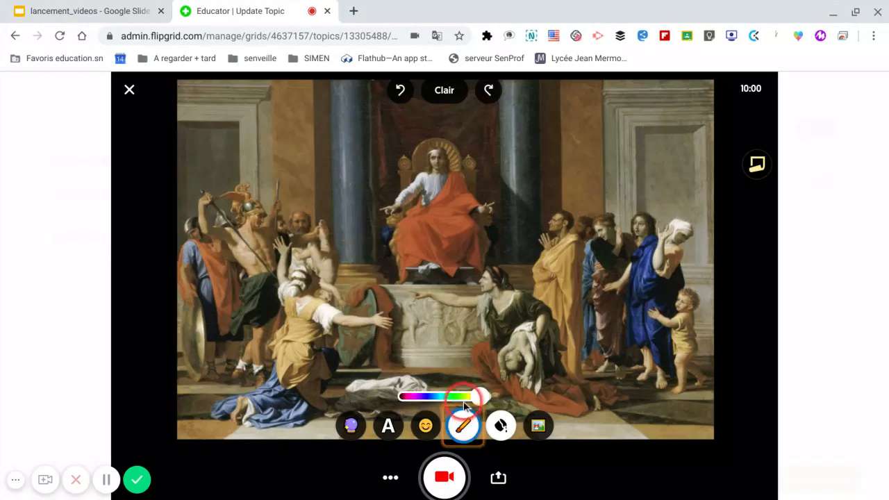
left_click(443, 476)
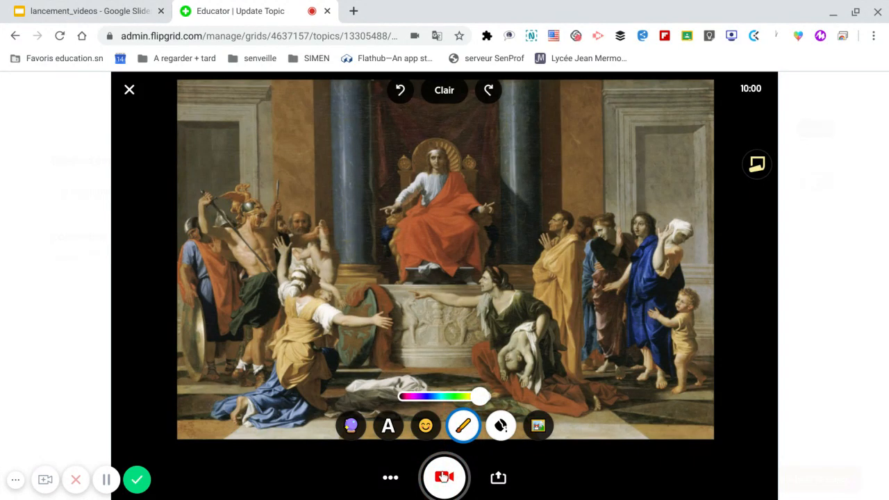
Start recording and circle in red the enthroned king, the kneeling woman in yellow and blue, and the kneeling woman in green.
left_click(443, 476)
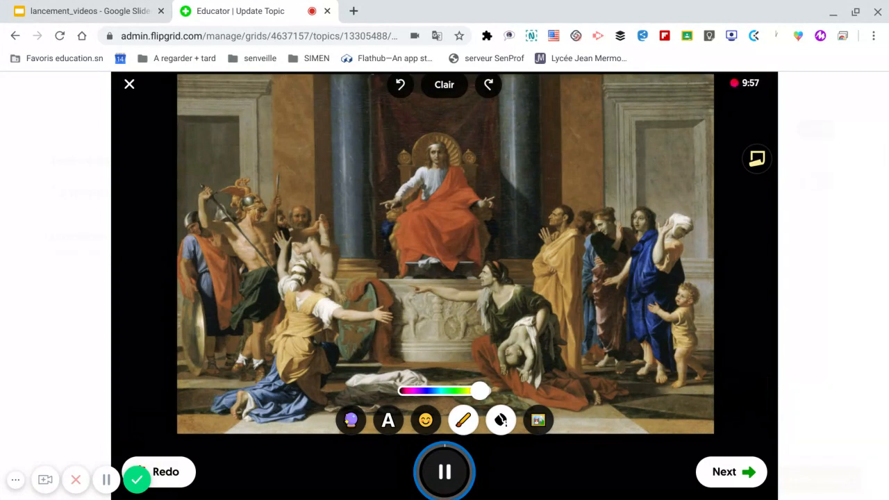
mouse_move(431, 136)
left_mouse_down()
mouse_move(393, 160)
mouse_move(380, 230)
left_mouse_up()
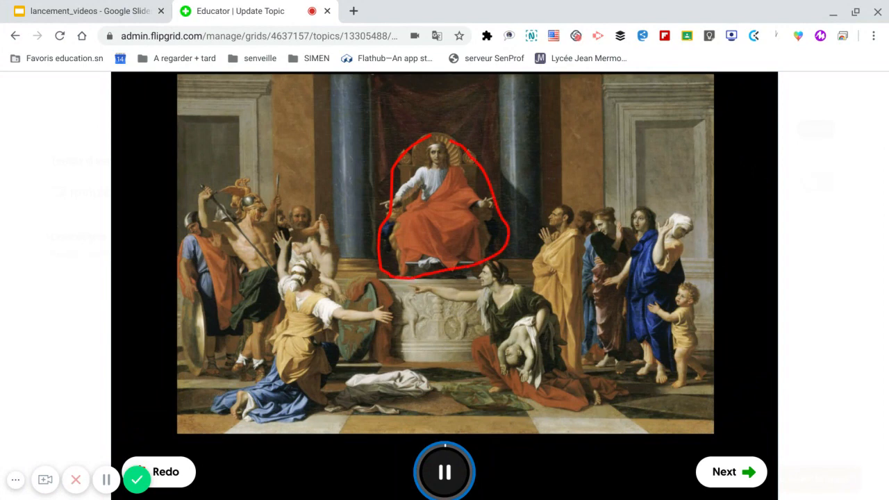
left_click_drag(290, 229, 330, 289)
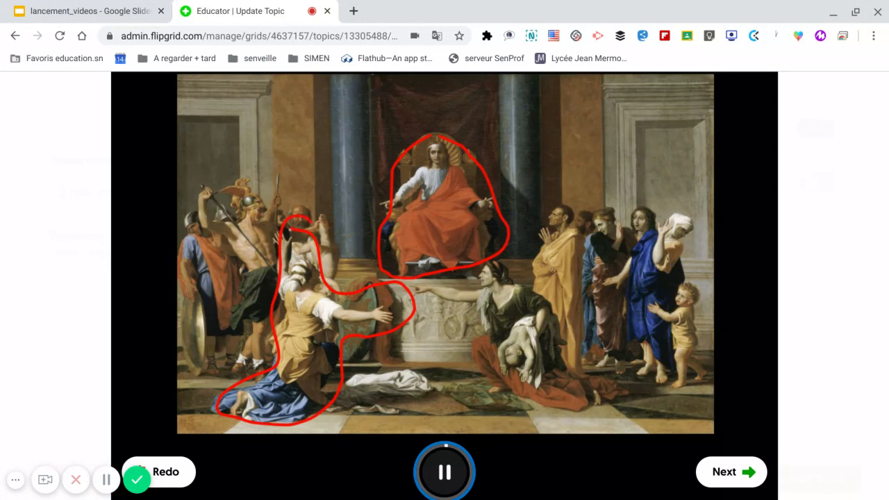
left_click_drag(497, 256, 543, 263)
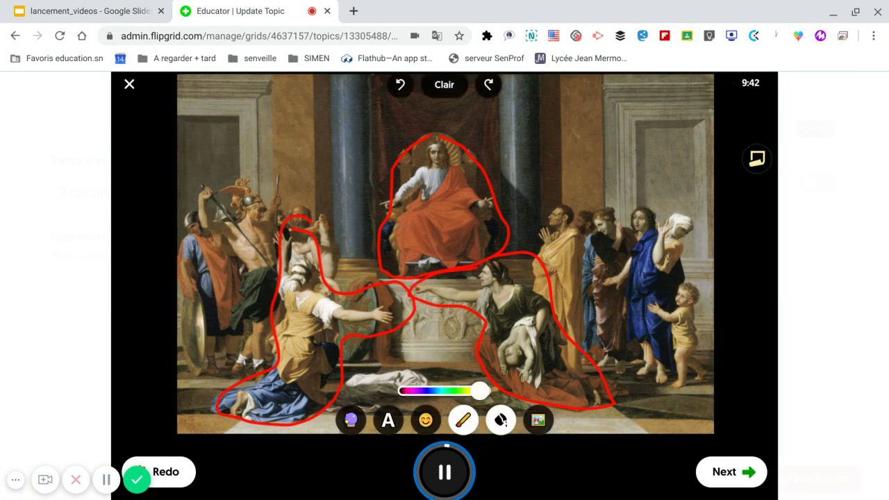
Switch the pen to turquoise and draw a large triangle around the three circled figures, with a vertical line through its centre.
left_click_drag(480, 390, 444, 391)
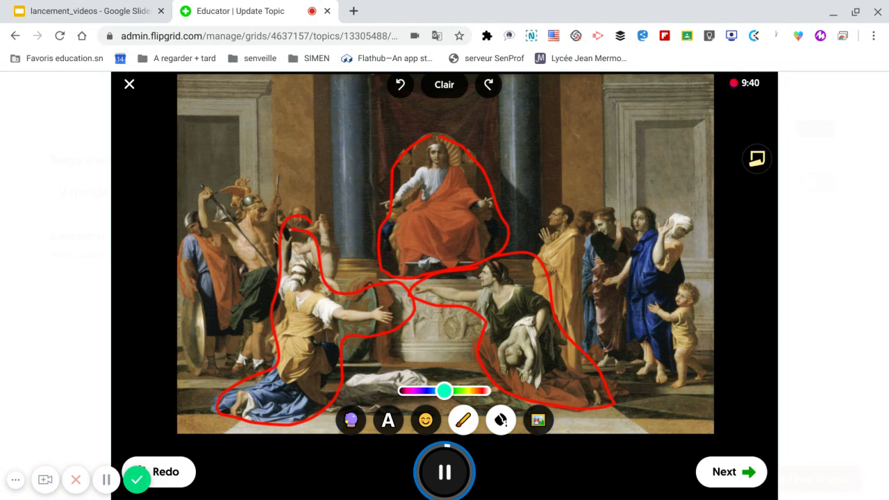
left_click_drag(439, 112, 313, 258)
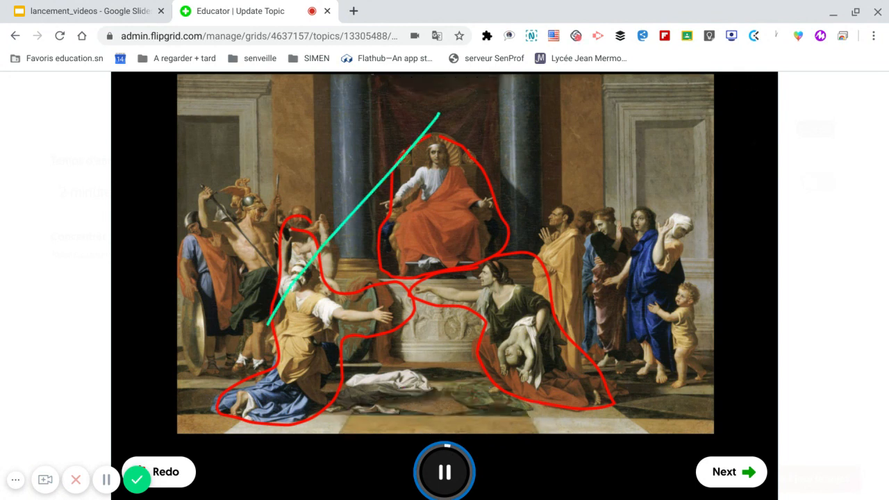
mouse_move(206, 414)
left_mouse_down()
mouse_move(444, 403)
mouse_move(625, 409)
left_mouse_up()
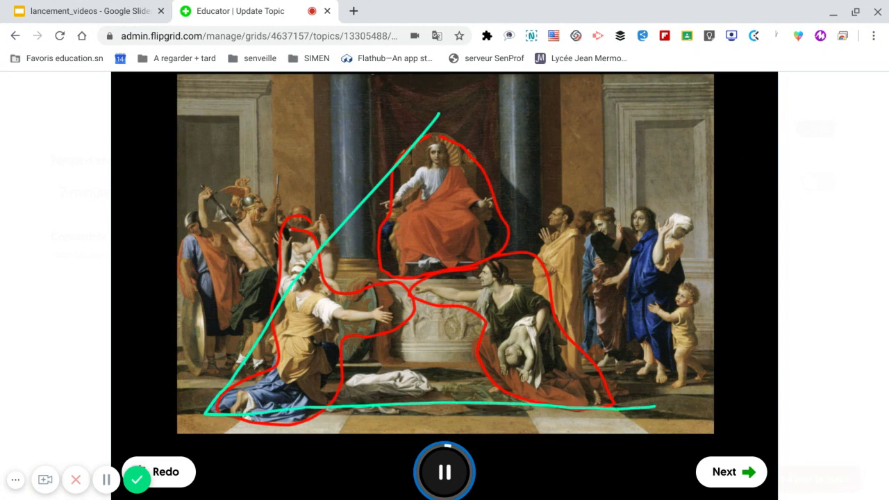
left_click_drag(625, 375, 477, 160)
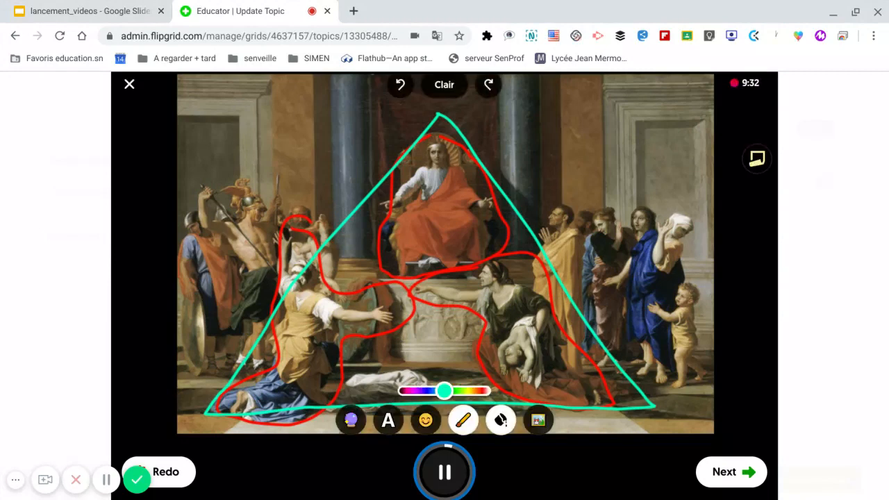
left_click_drag(437, 107, 440, 273)
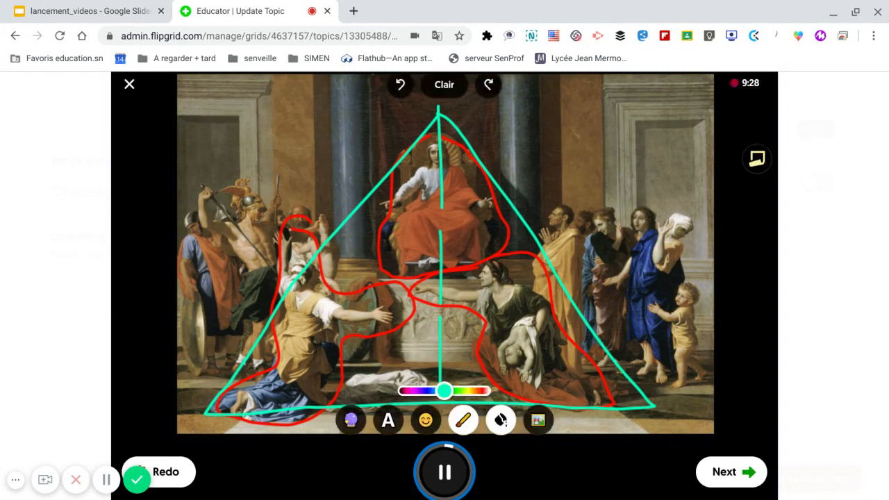
Trace in turquoise the two columns, the two door frames and the curves of the outer groups of figures.
left_click_drag(358, 92, 355, 238)
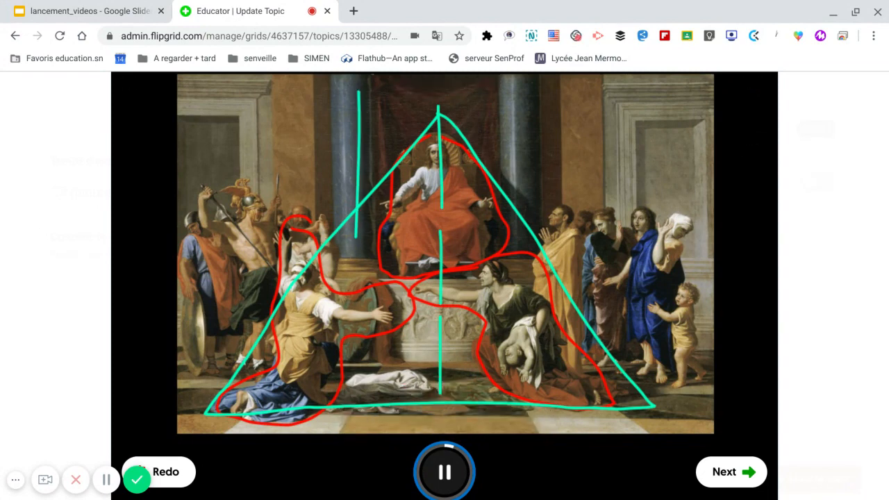
left_click_drag(521, 91, 525, 250)
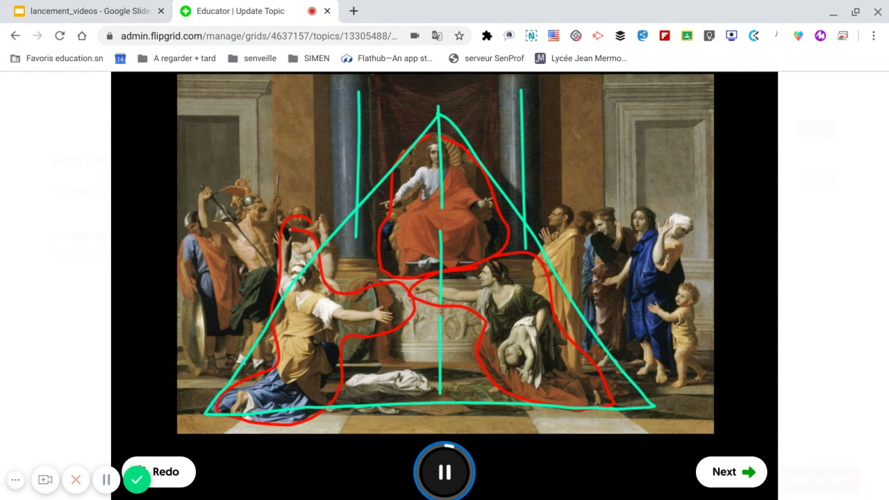
mouse_move(194, 91)
left_mouse_down()
mouse_move(256, 94)
mouse_move(262, 221)
left_mouse_up()
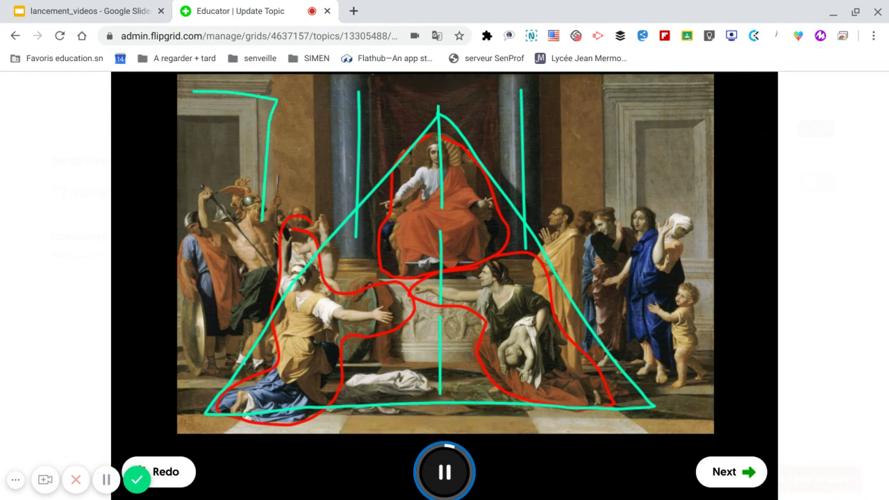
mouse_move(699, 96)
left_mouse_down()
mouse_move(616, 103)
mouse_move(620, 217)
left_mouse_up()
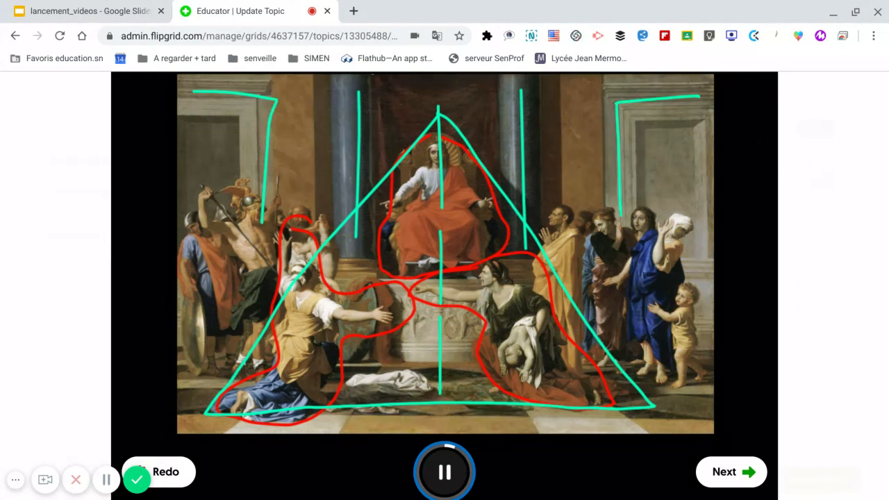
left_click_drag(695, 202, 657, 309)
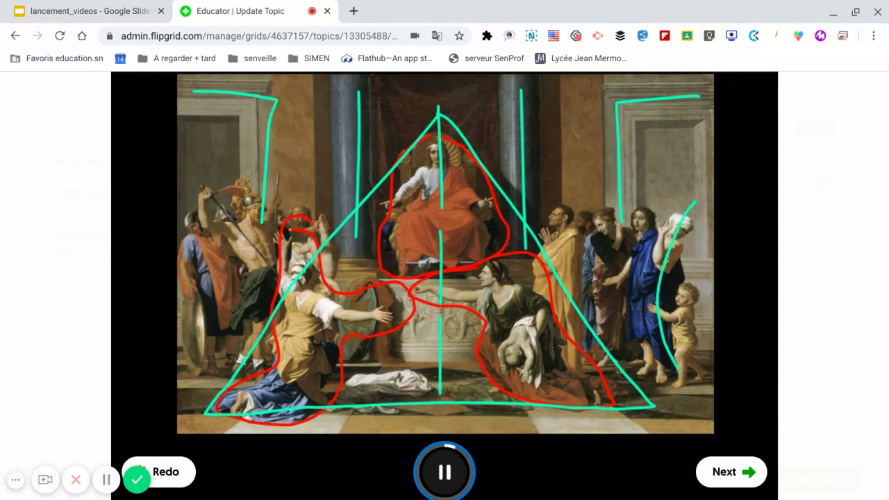
left_click_drag(199, 189, 189, 405)
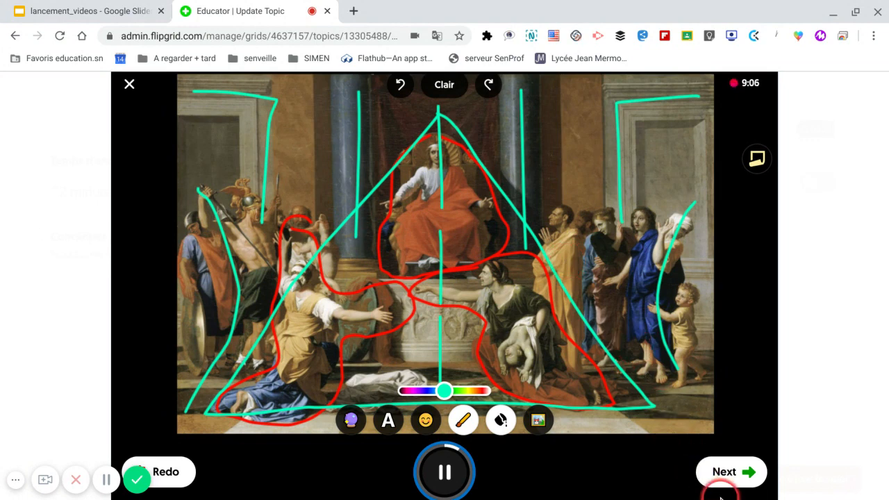
Finish the recording, briefly preview the clip, and continue to the selfie stage.
left_click(723, 473)
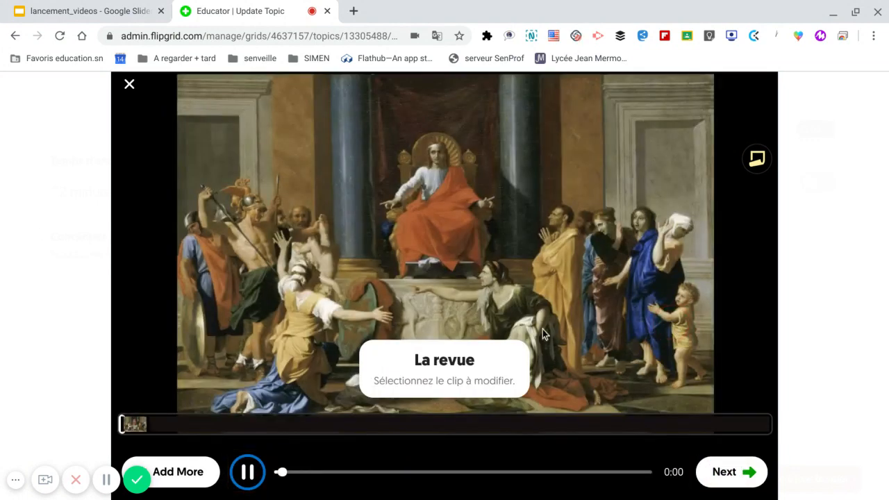
left_click(248, 473)
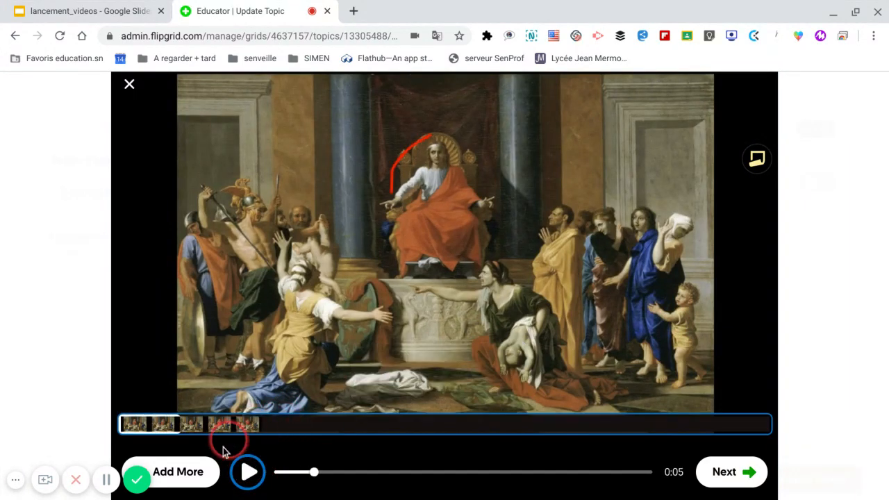
left_click(185, 473)
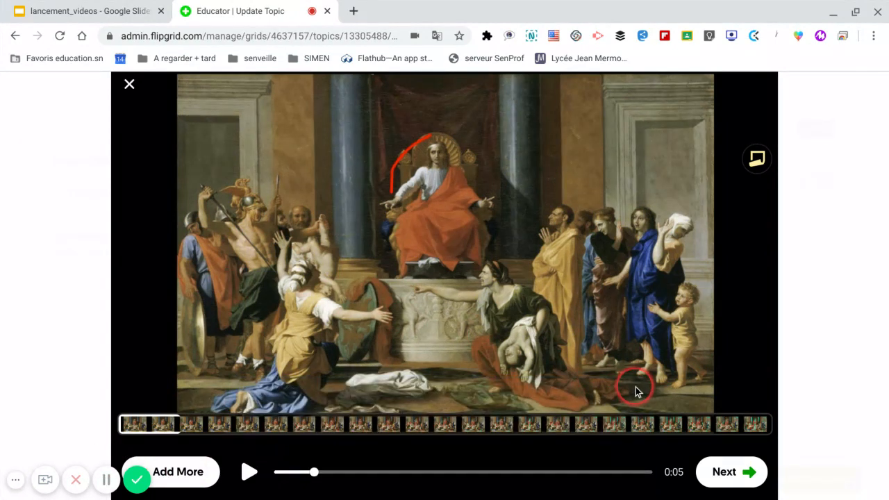
left_click(727, 475)
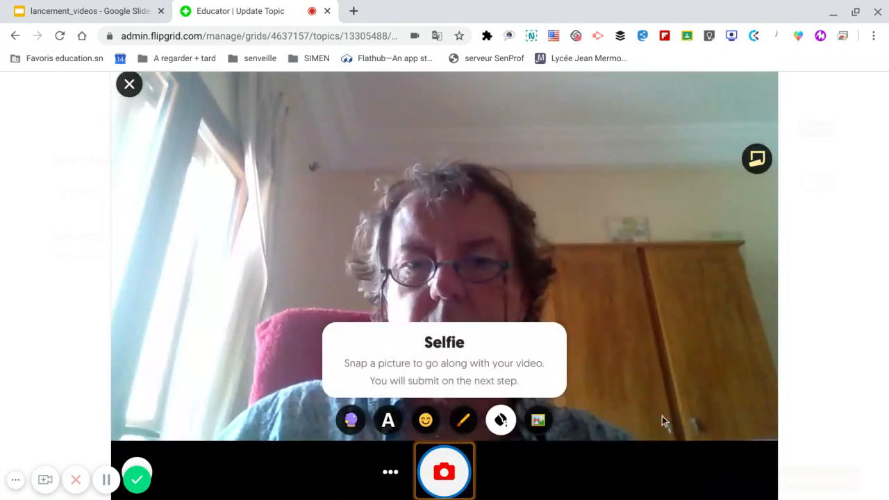
left_click(106, 480)
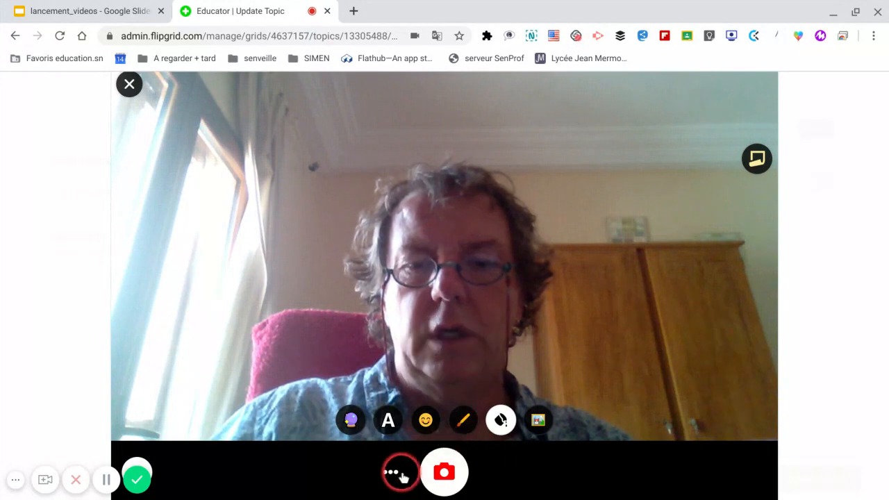
Toggle the board option and apply the blackboard as the selfie background.
left_click(498, 423)
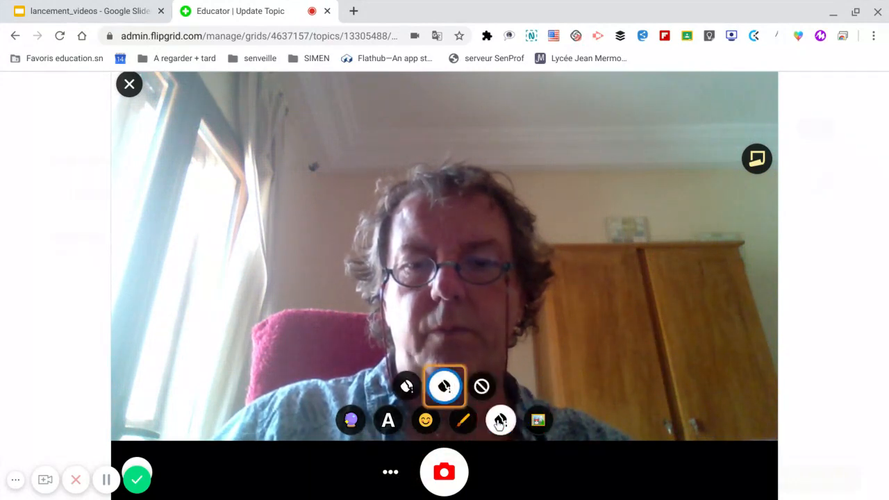
left_click(444, 388)
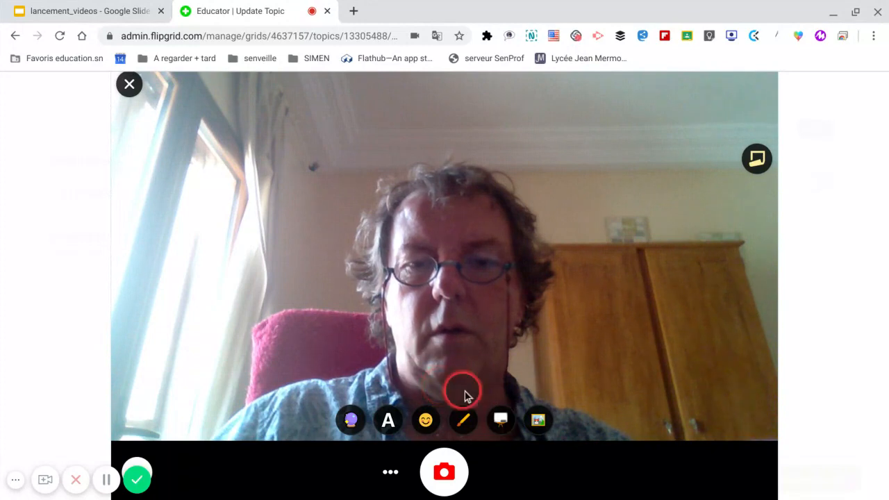
left_click(501, 418)
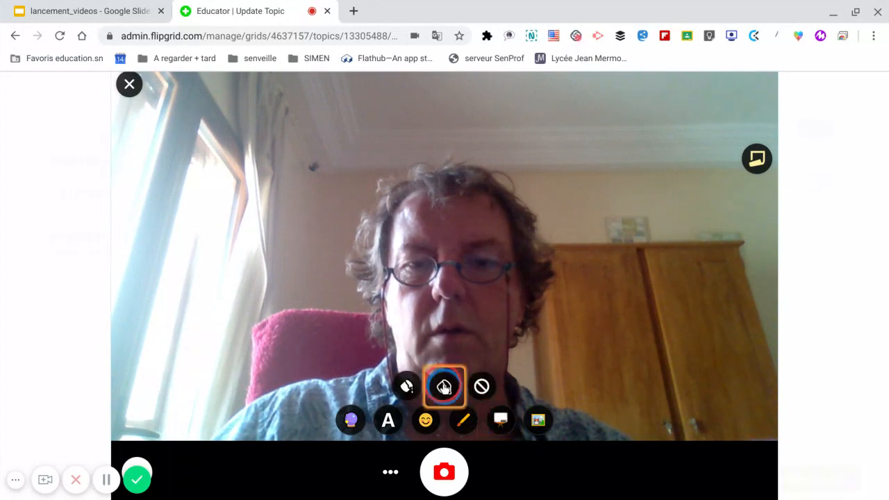
left_click(443, 386)
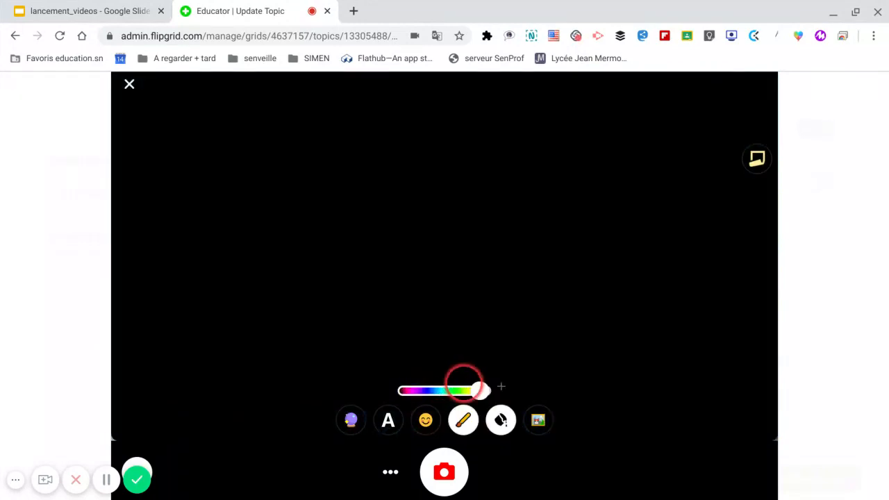
Add poussin.salomon.jpg from the flipgrid folder as a photo sticker, position it on the blackboard, and snap it as the selfie.
left_click(539, 420)
left_click(471, 310)
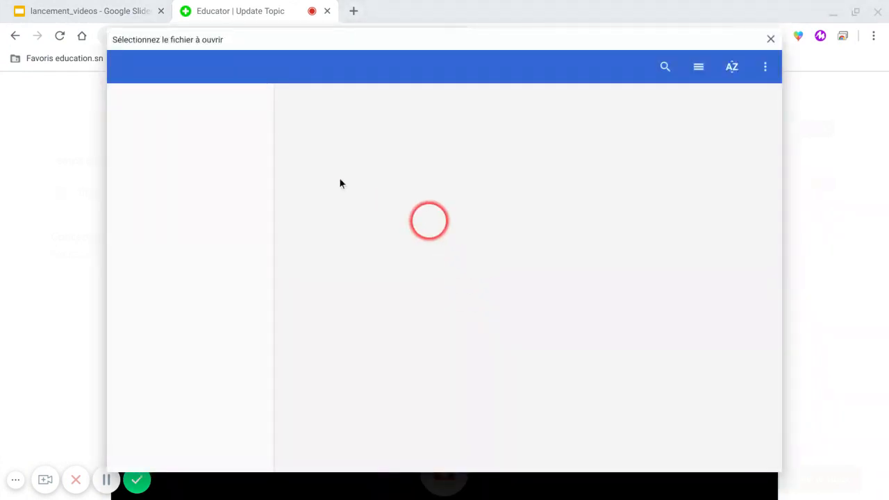
left_click(338, 178)
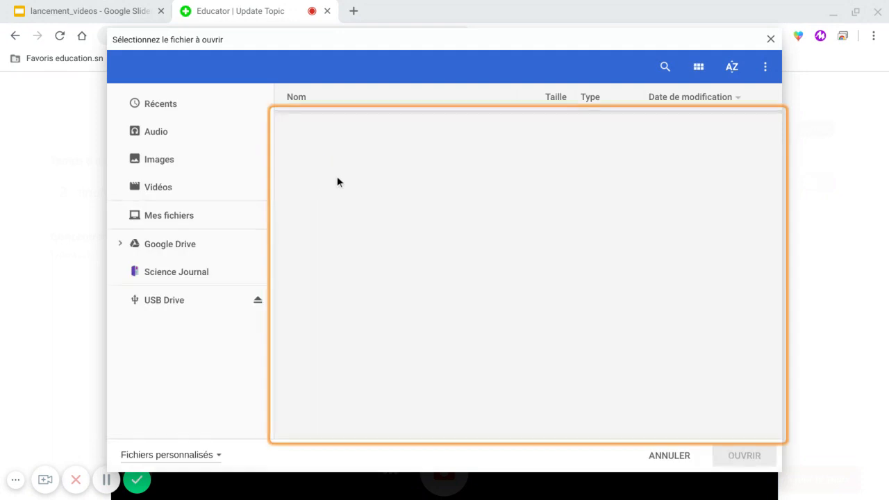
left_click(327, 182)
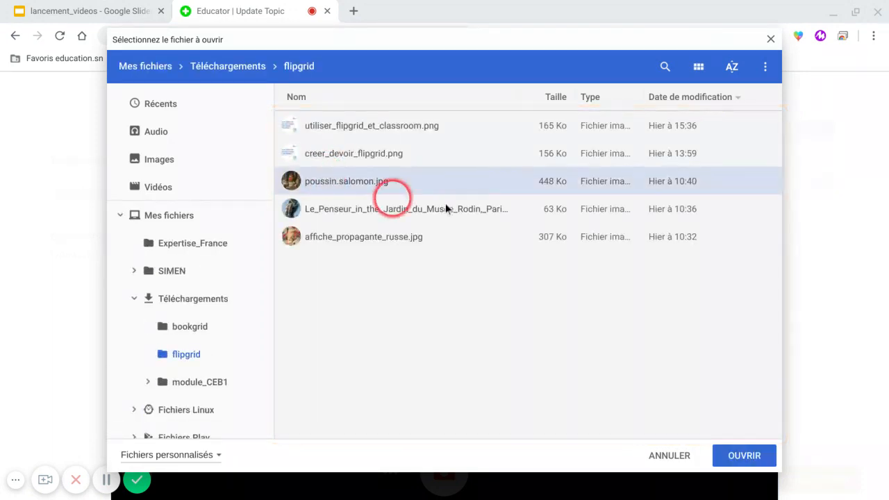
left_click(741, 458)
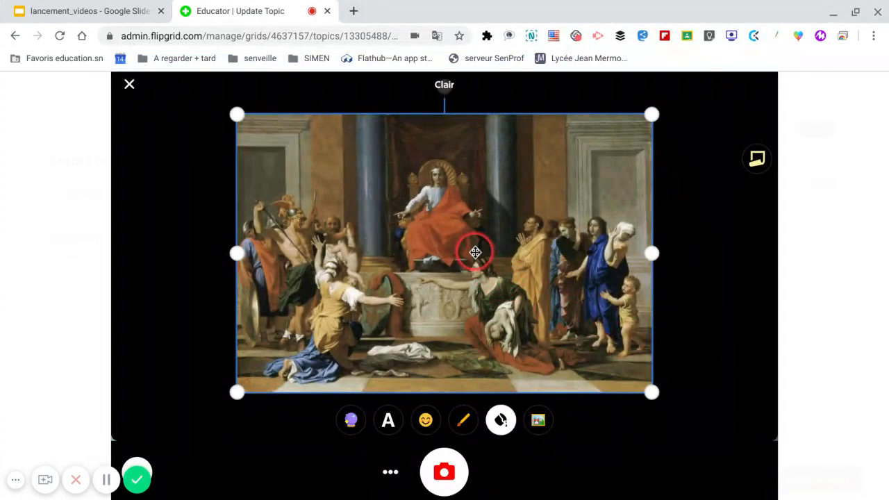
left_click_drag(475, 252, 490, 260)
left_click(452, 475)
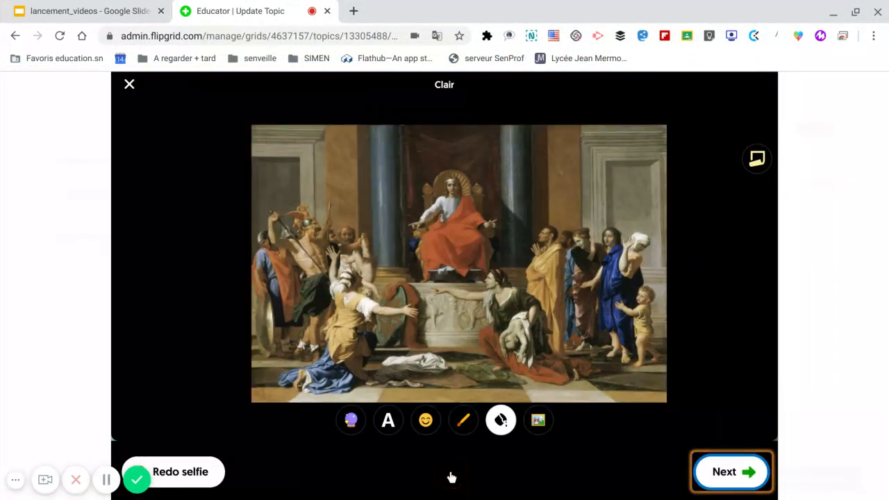
Submit the finished video as the topic's focus media and save the updated topic.
left_click(723, 473)
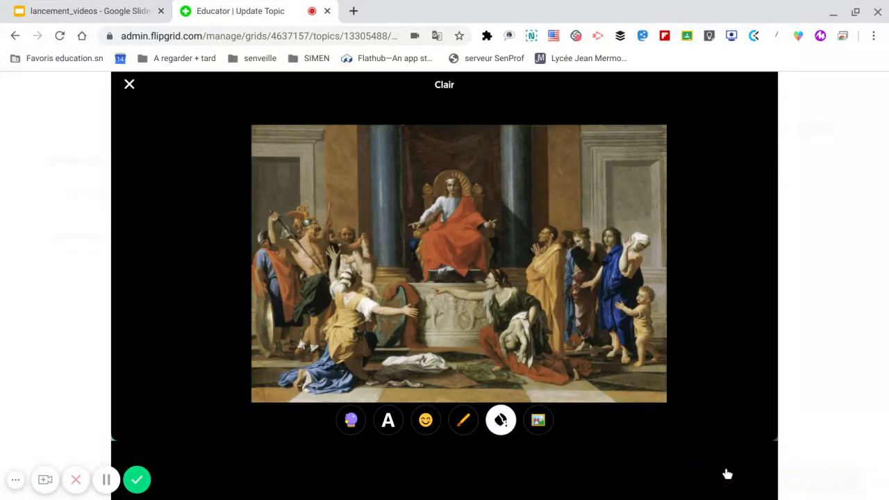
left_click(108, 480)
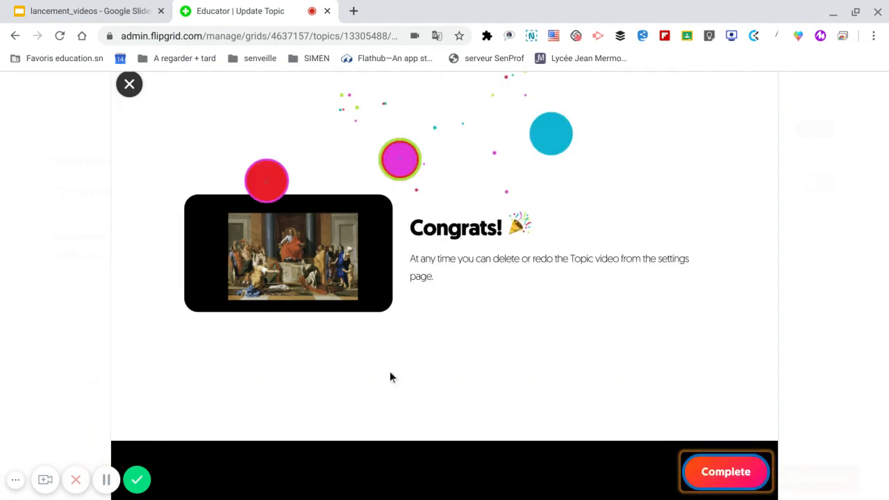
left_click(726, 472)
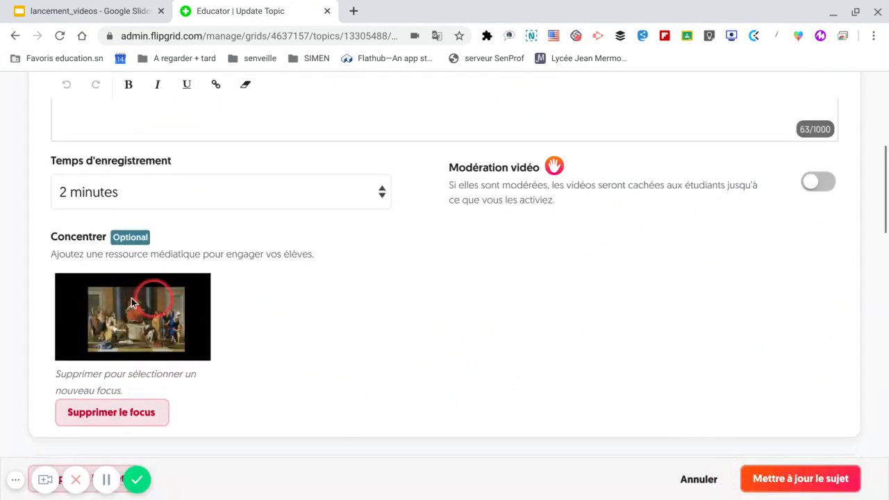
left_click(797, 485)
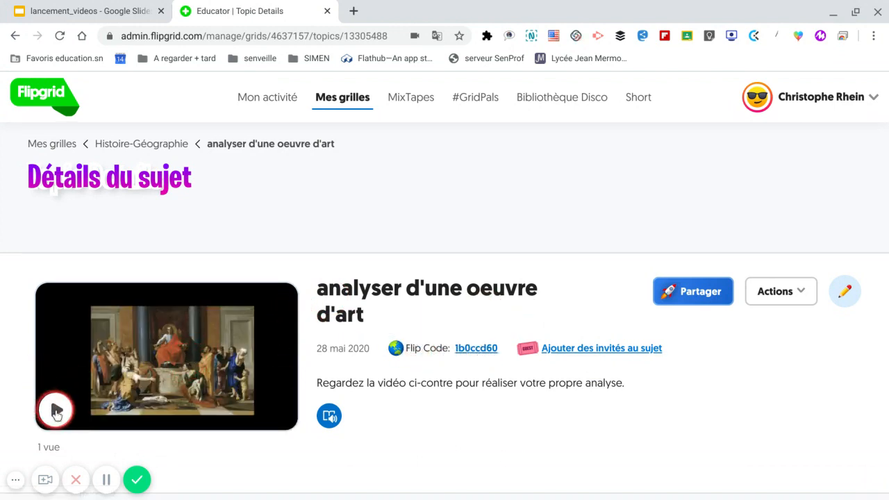
Play the start of the focus video on the "analyser d'une oeuvre d'art" topic details page, and close the player.
left_click(62, 413)
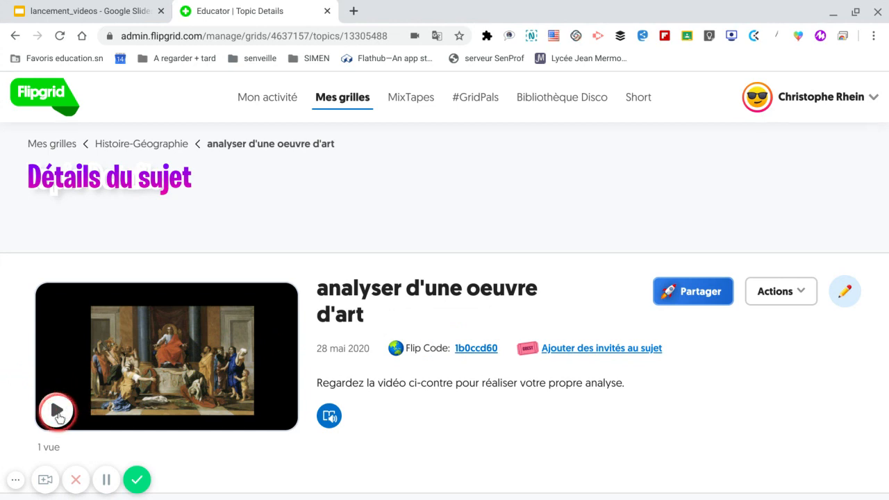
left_click(59, 415)
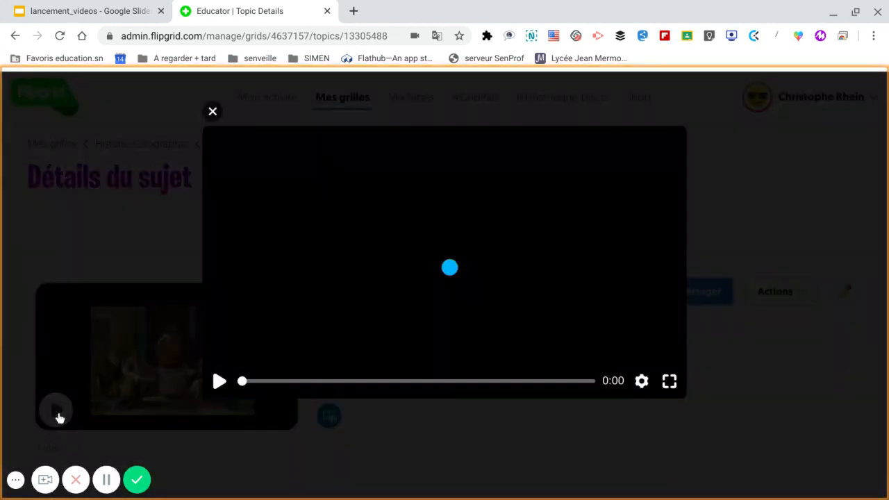
left_click(219, 381)
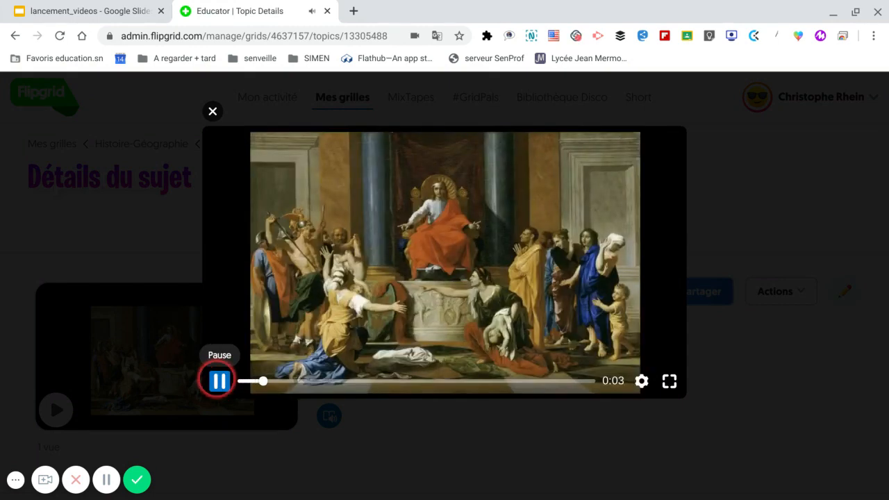
left_click(219, 380)
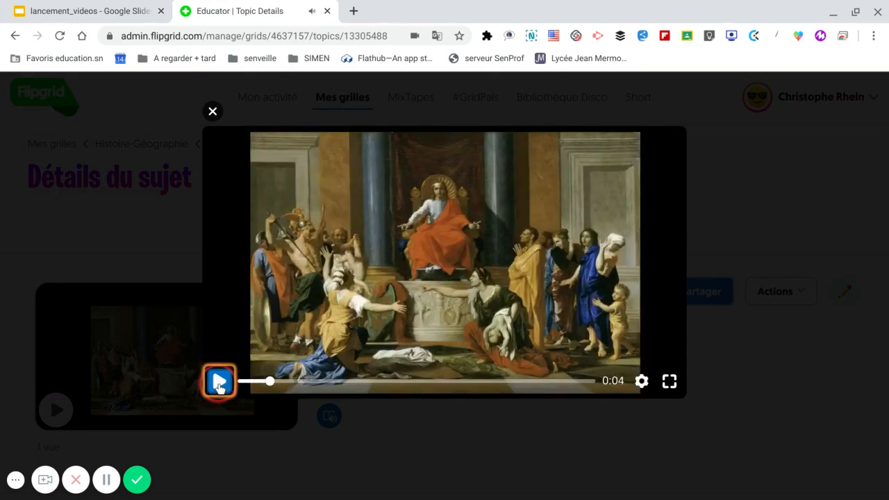
left_click(211, 112)
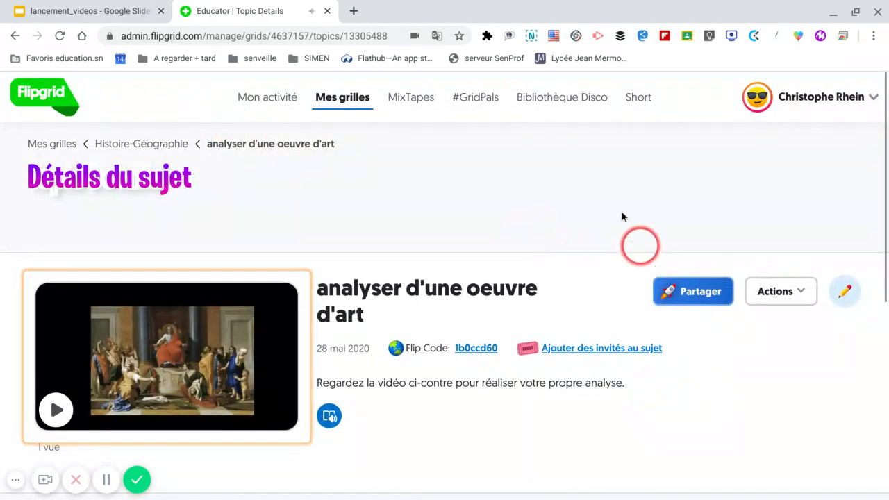